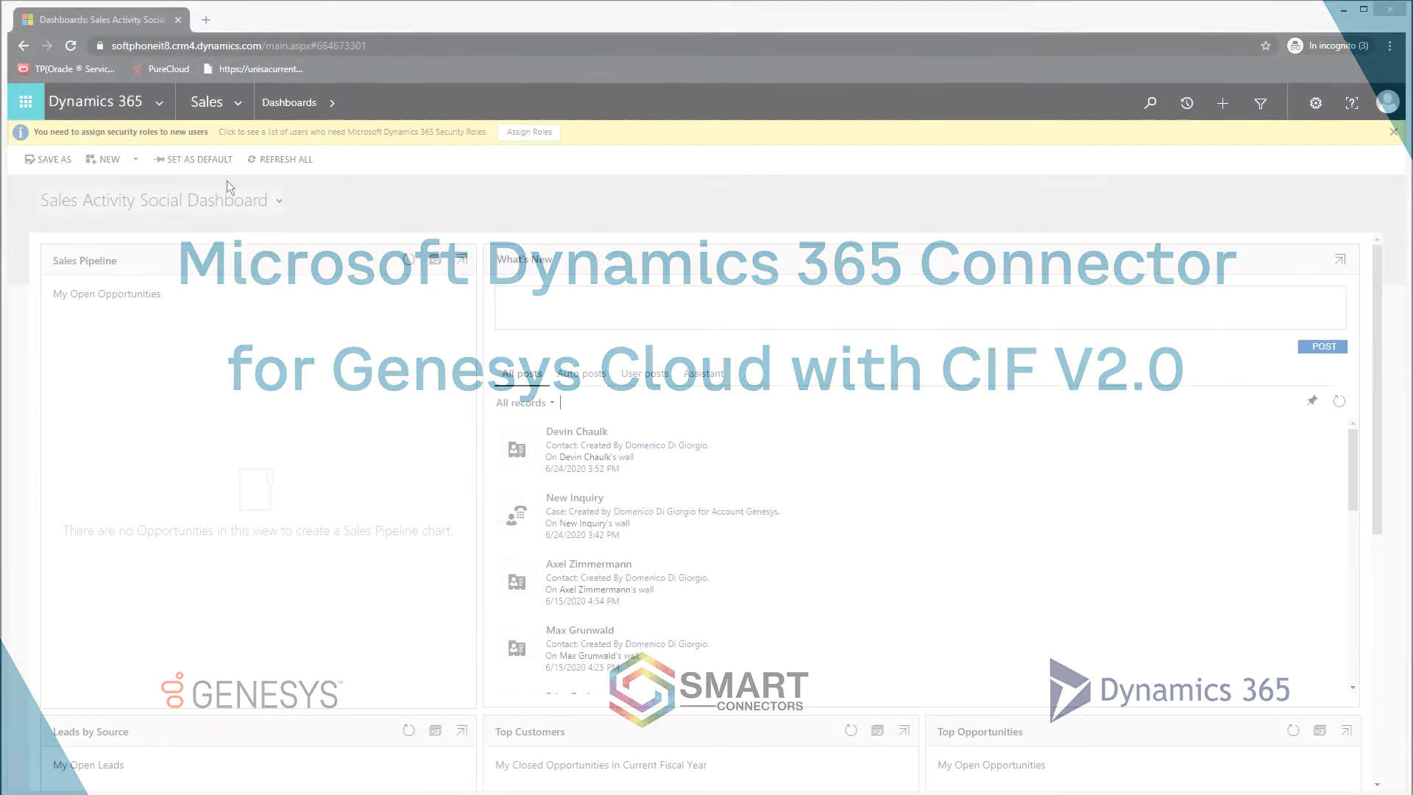
Switch from the Sales app to Omnichannel for Customer Service using the app switcher
{"action": "left_click", "coordinate": [159, 104]}
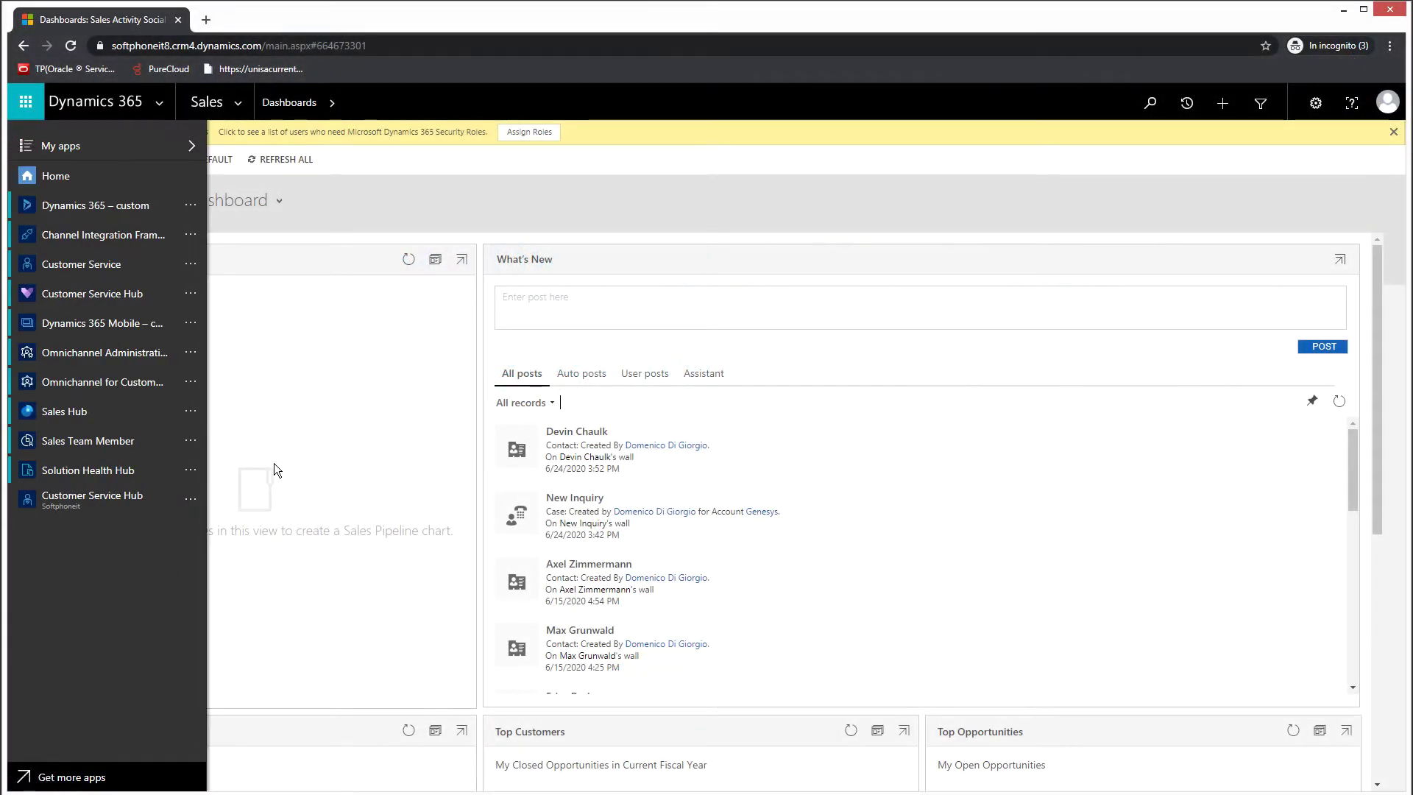
{"action": "left_click", "coordinate": [73, 384]}
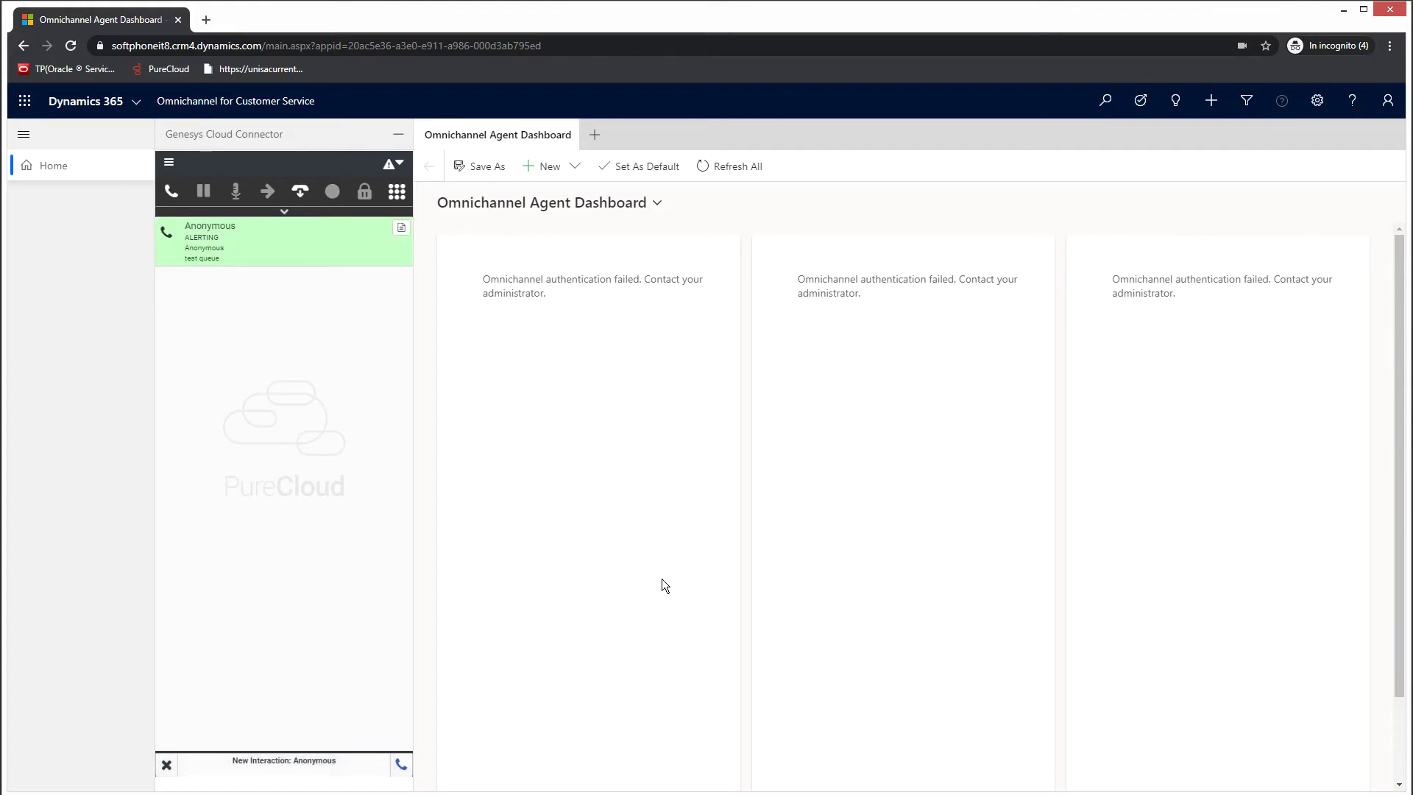
Answer the anonymous test-queue call and view its Inbound Phone Call record
{"action": "left_click", "coordinate": [170, 193]}
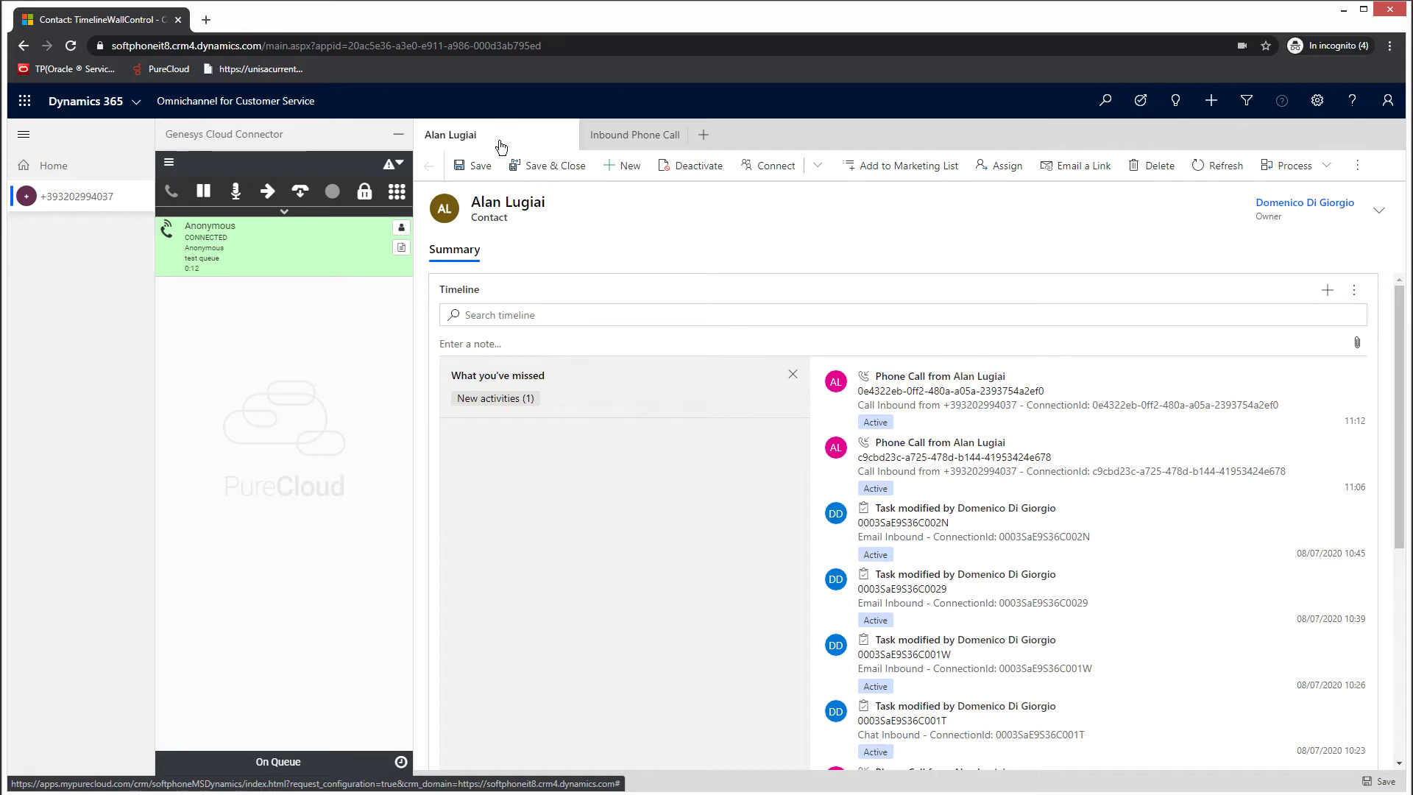
{"action": "left_click", "coordinate": [633, 140]}
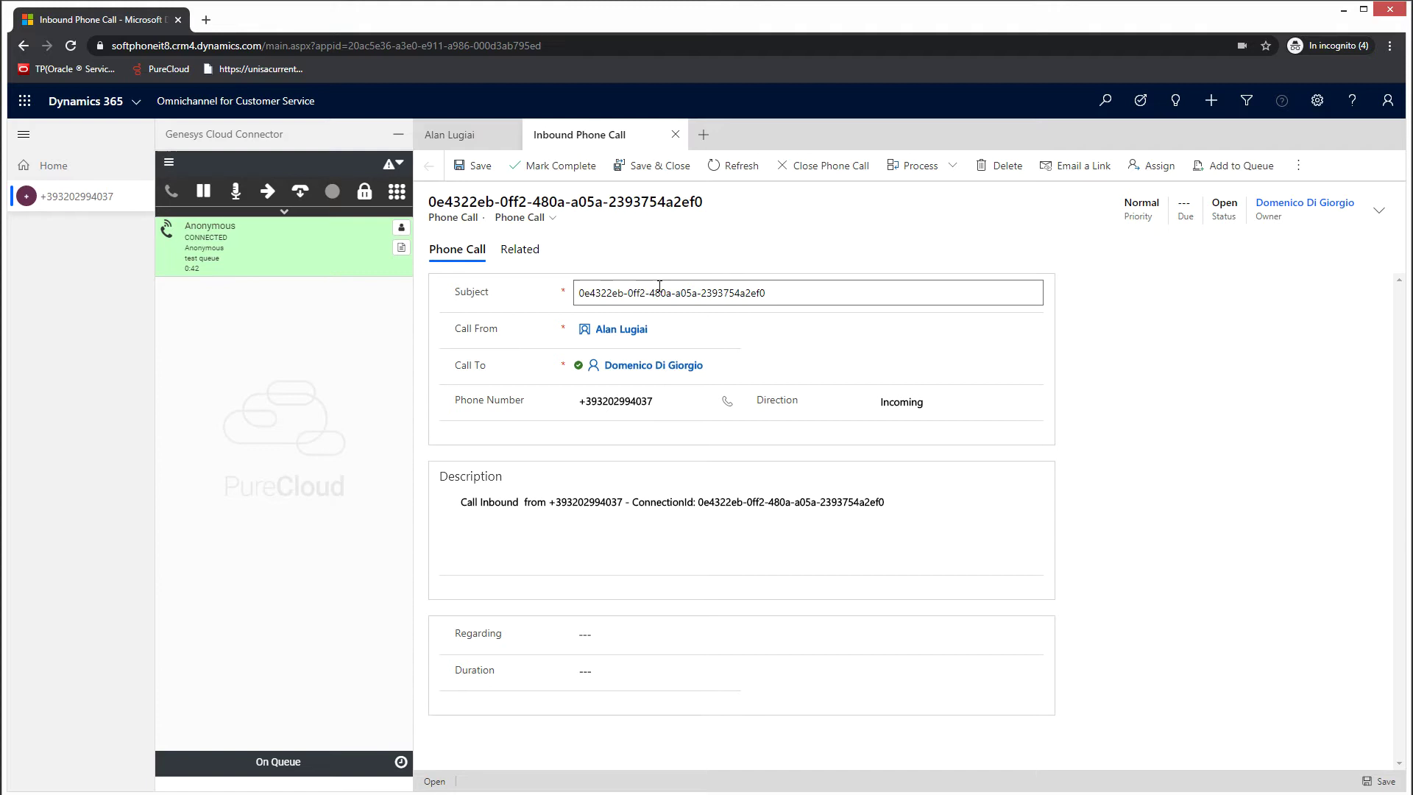
Disconnect the anonymous call and wrap it up with the Information code
{"action": "left_click", "coordinate": [305, 193]}
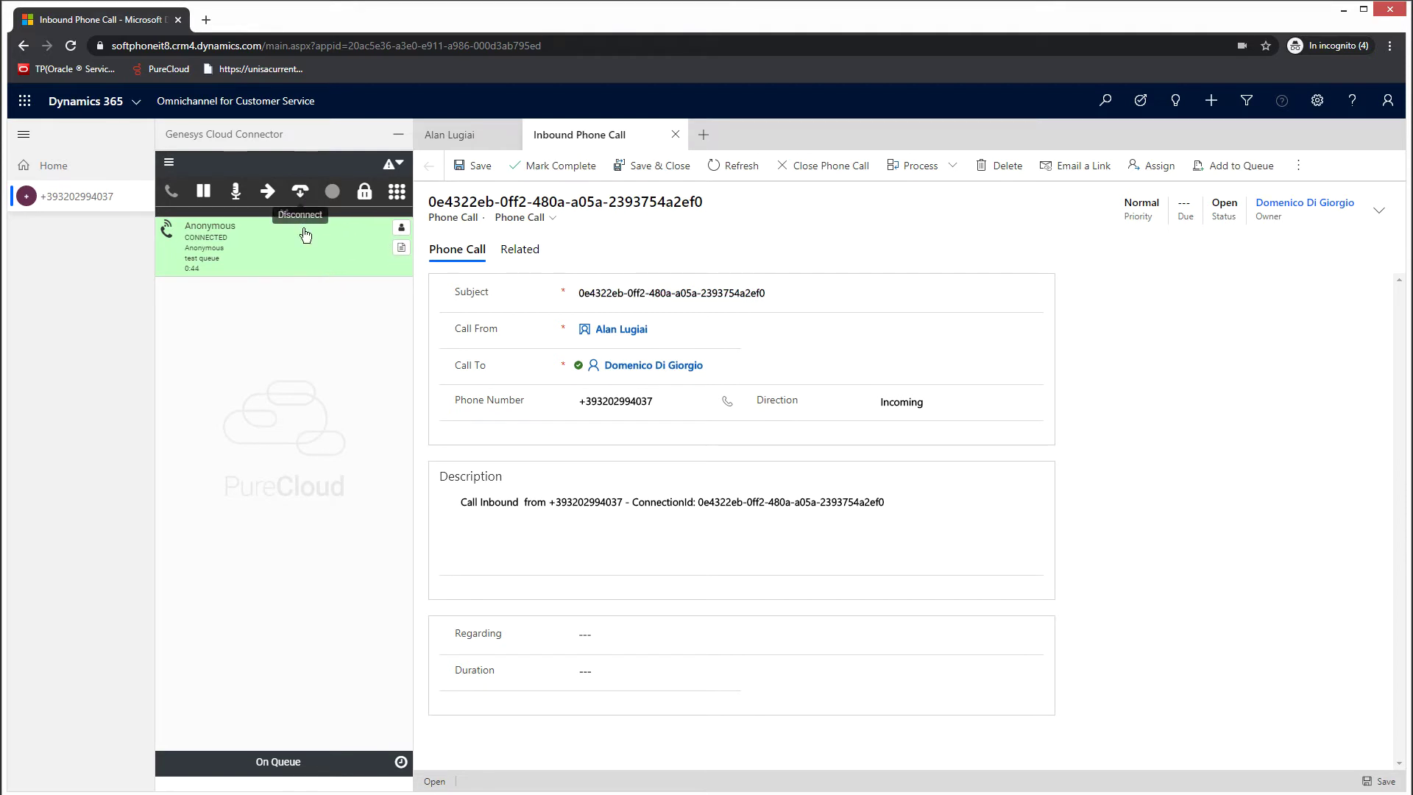
{"action": "left_click", "coordinate": [221, 287]}
{"action": "left_click", "coordinate": [223, 304]}
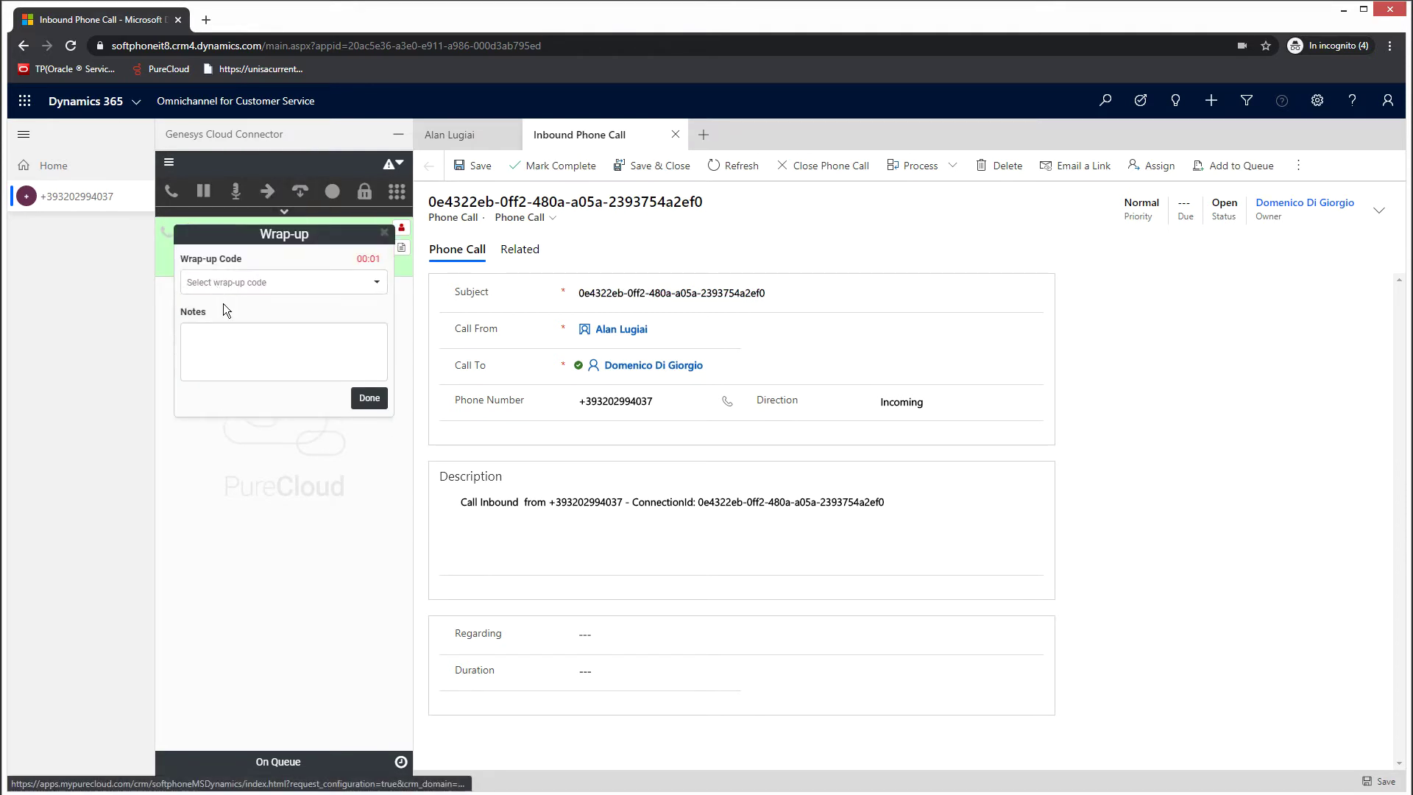
{"action": "left_click", "coordinate": [370, 399]}
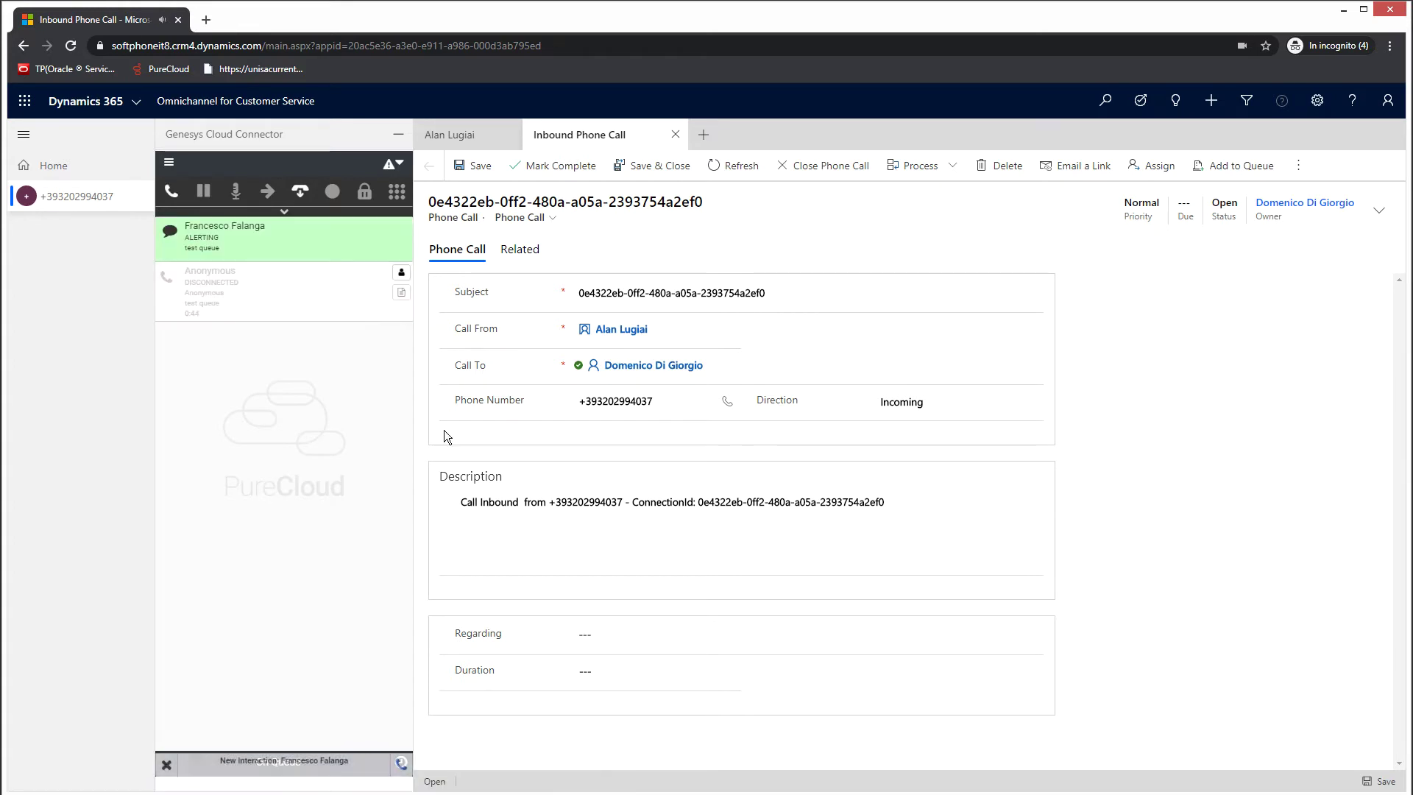
Accept the test-queue chat, check the contact and Inbound Chat Task tabs, then return to the Chat widget
{"action": "left_click", "coordinate": [171, 190]}
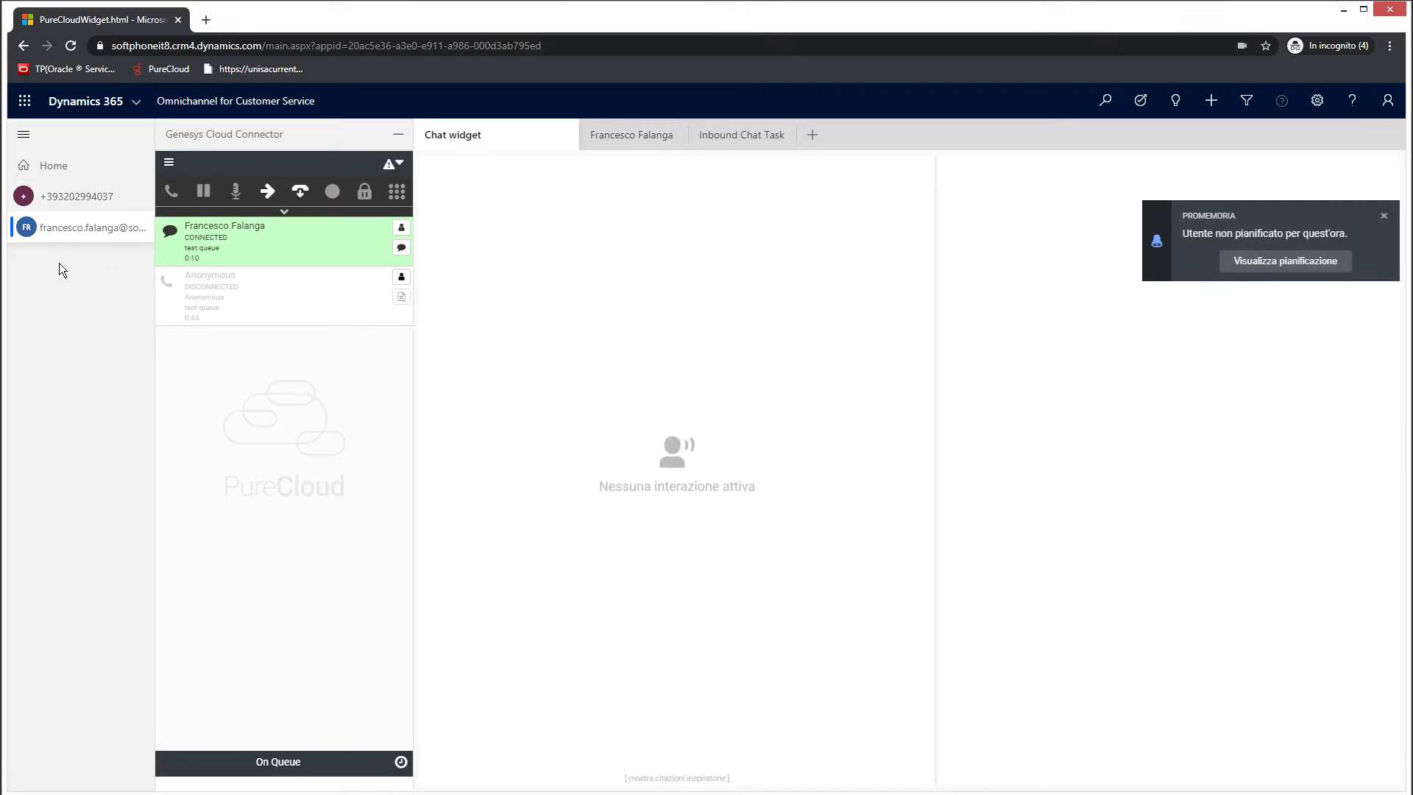
{"action": "left_click", "coordinate": [631, 145]}
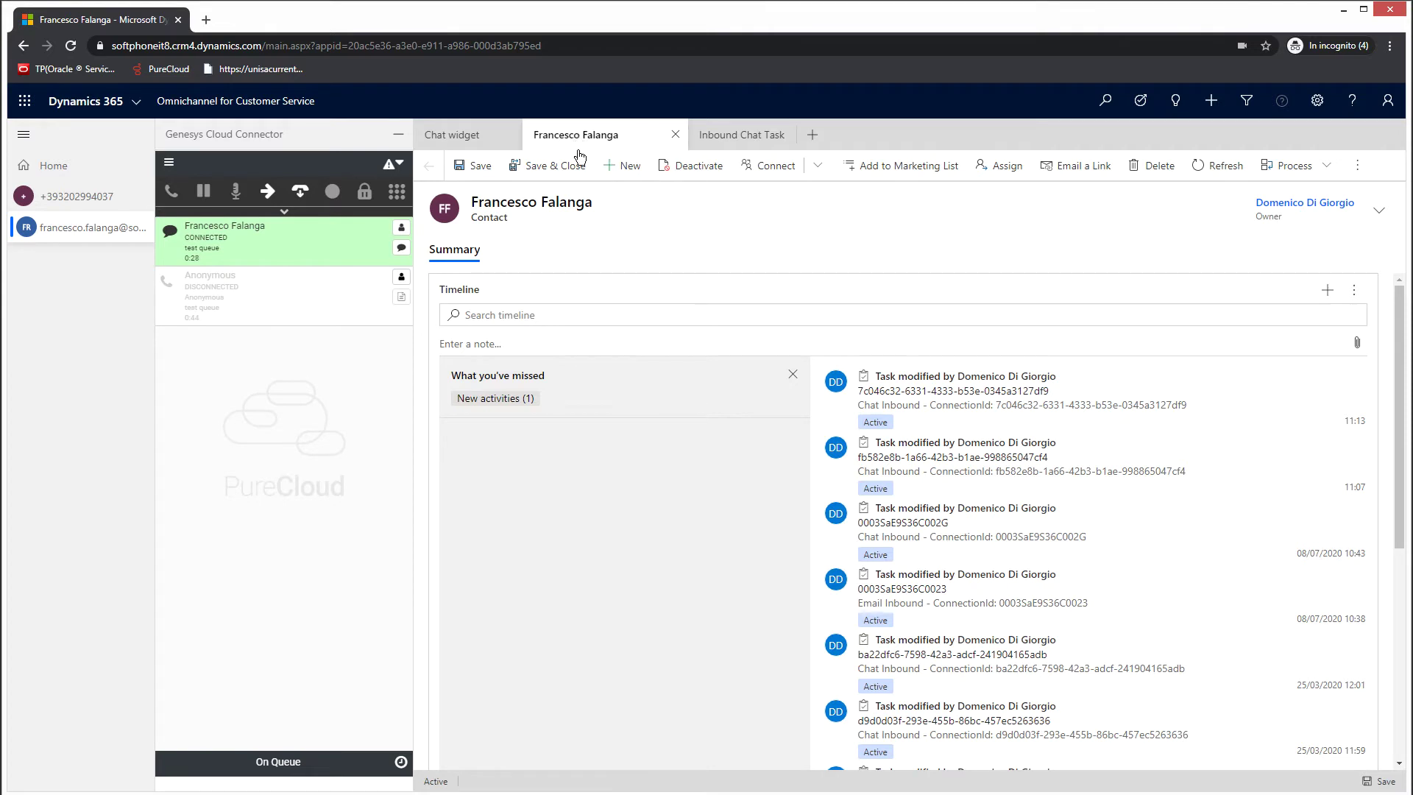
{"action": "left_click", "coordinate": [719, 136]}
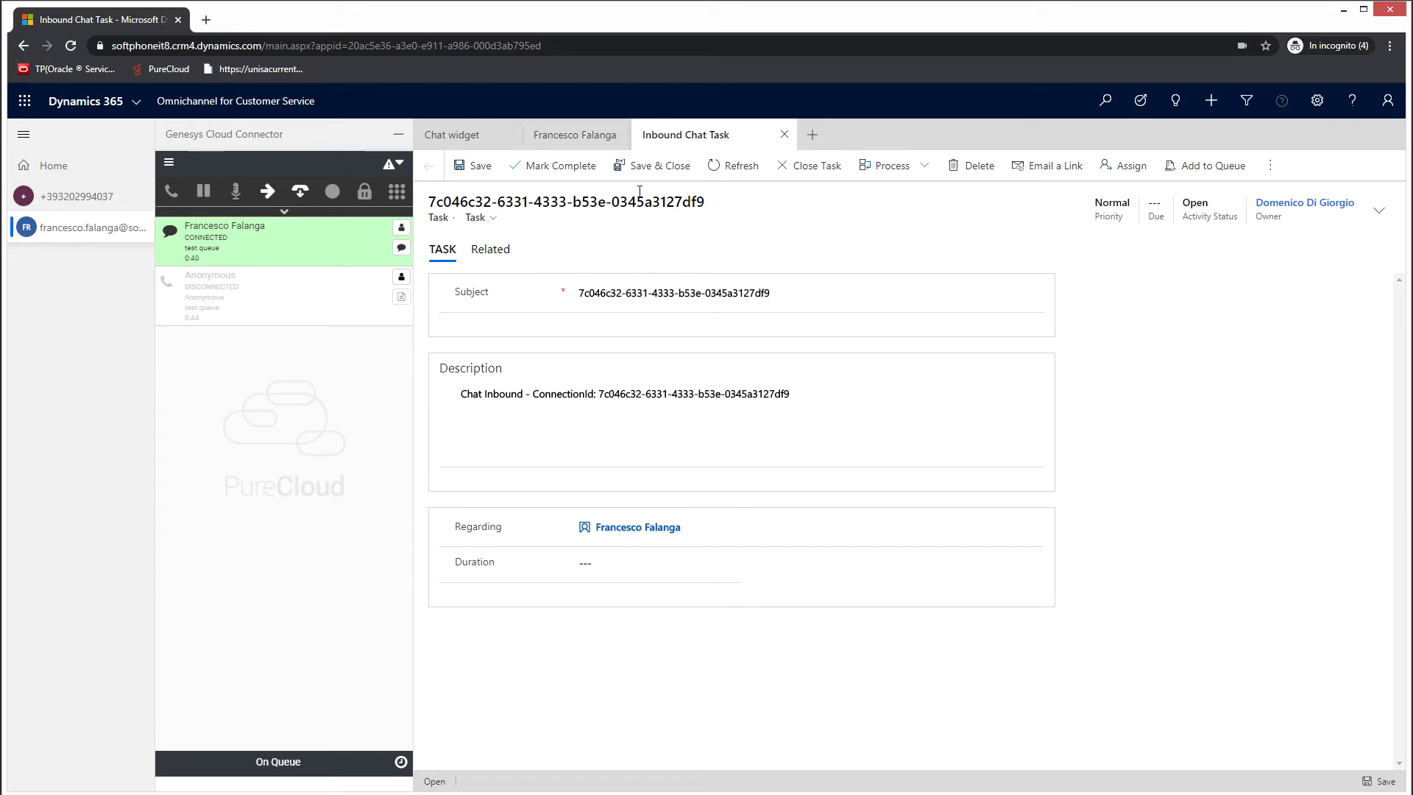
{"action": "left_click", "coordinate": [476, 140]}
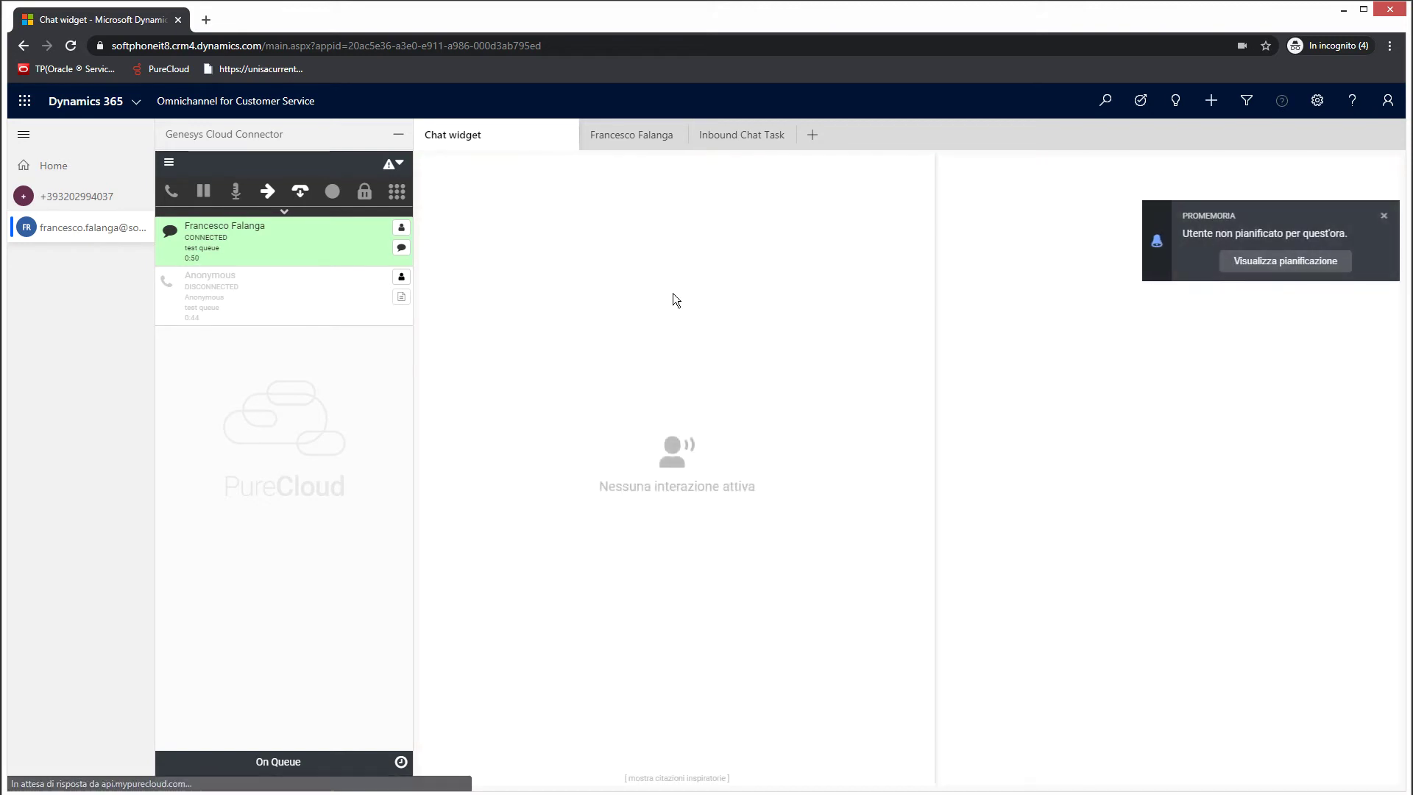
Open the customer's chat and send the greeting 'How can I help you?'
{"action": "left_click", "coordinate": [256, 254]}
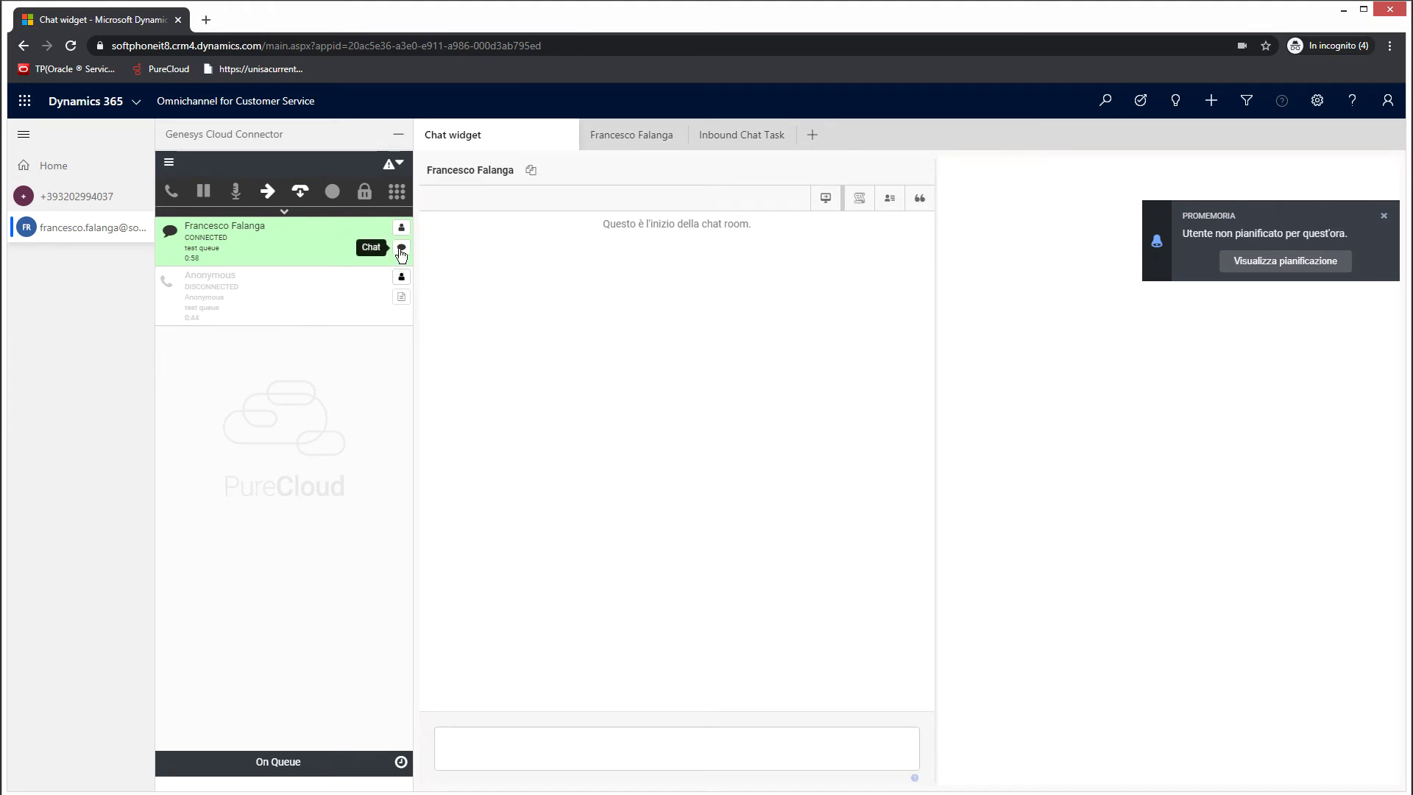
{"action": "left_click", "coordinate": [401, 249]}
{"action": "left_click", "coordinate": [527, 761]}
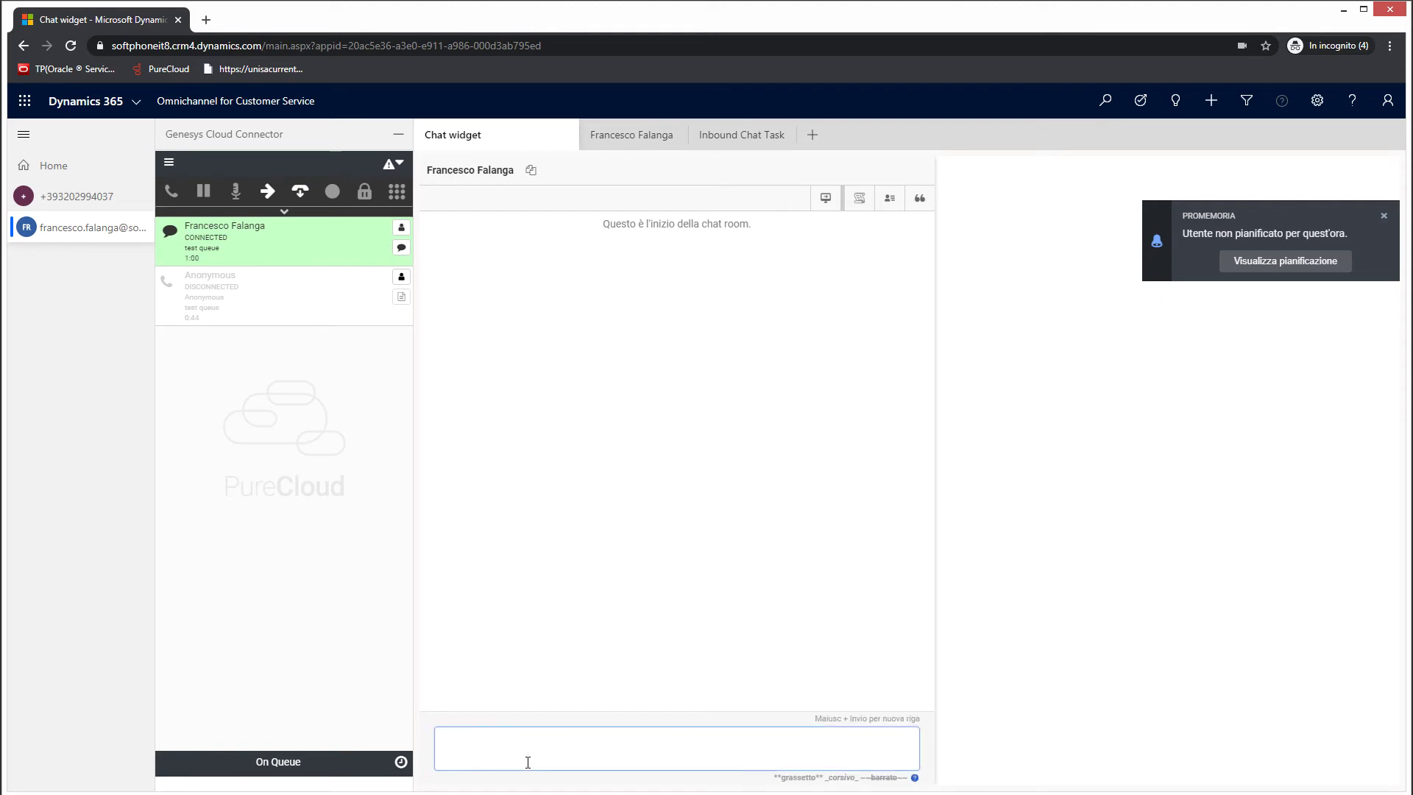
{"action": "type", "text": "How can I help you?"}
{"action": "key", "text": "Return"}
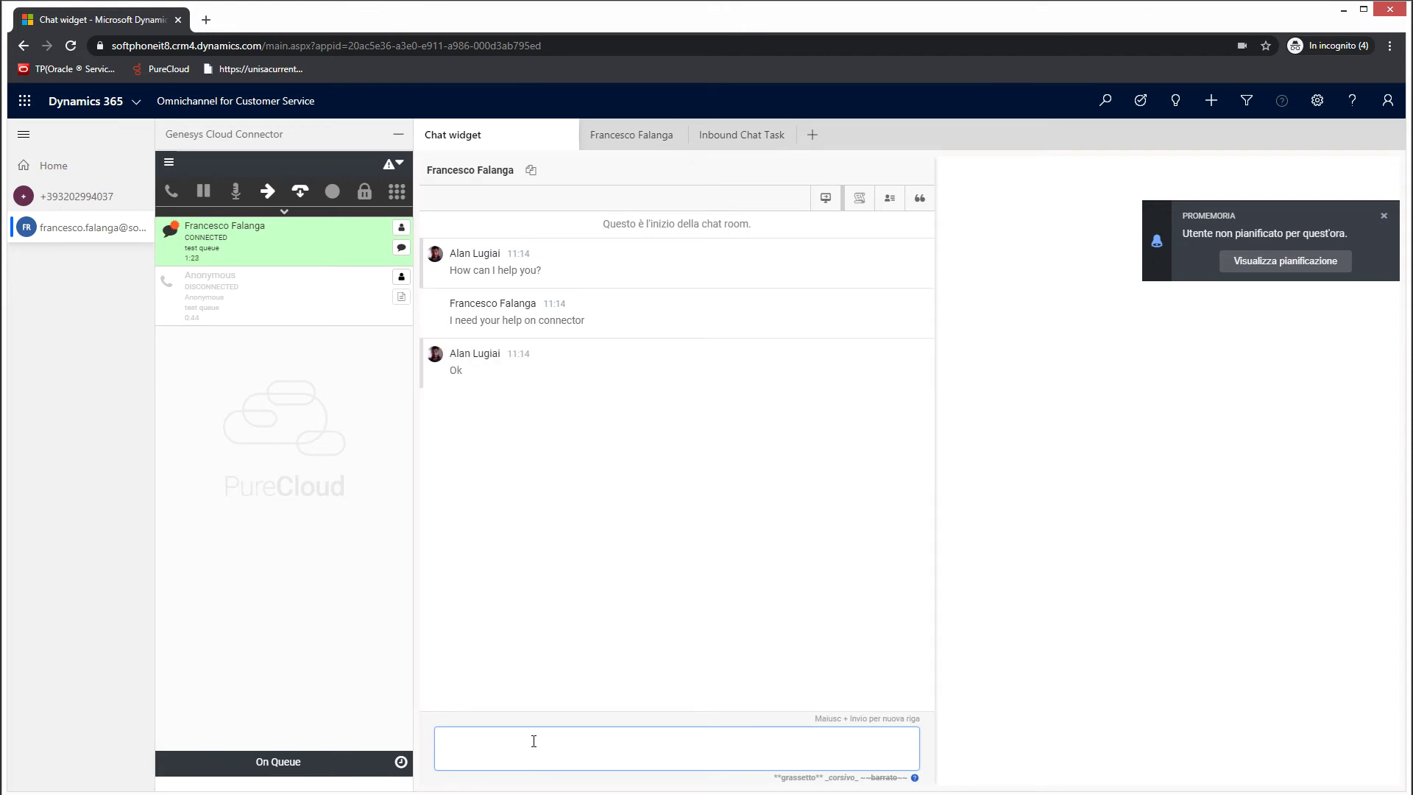
End the chat interaction and wrap it up with the Information code
{"action": "left_click", "coordinate": [300, 191]}
{"action": "left_click", "coordinate": [290, 283]}
{"action": "left_click", "coordinate": [243, 306]}
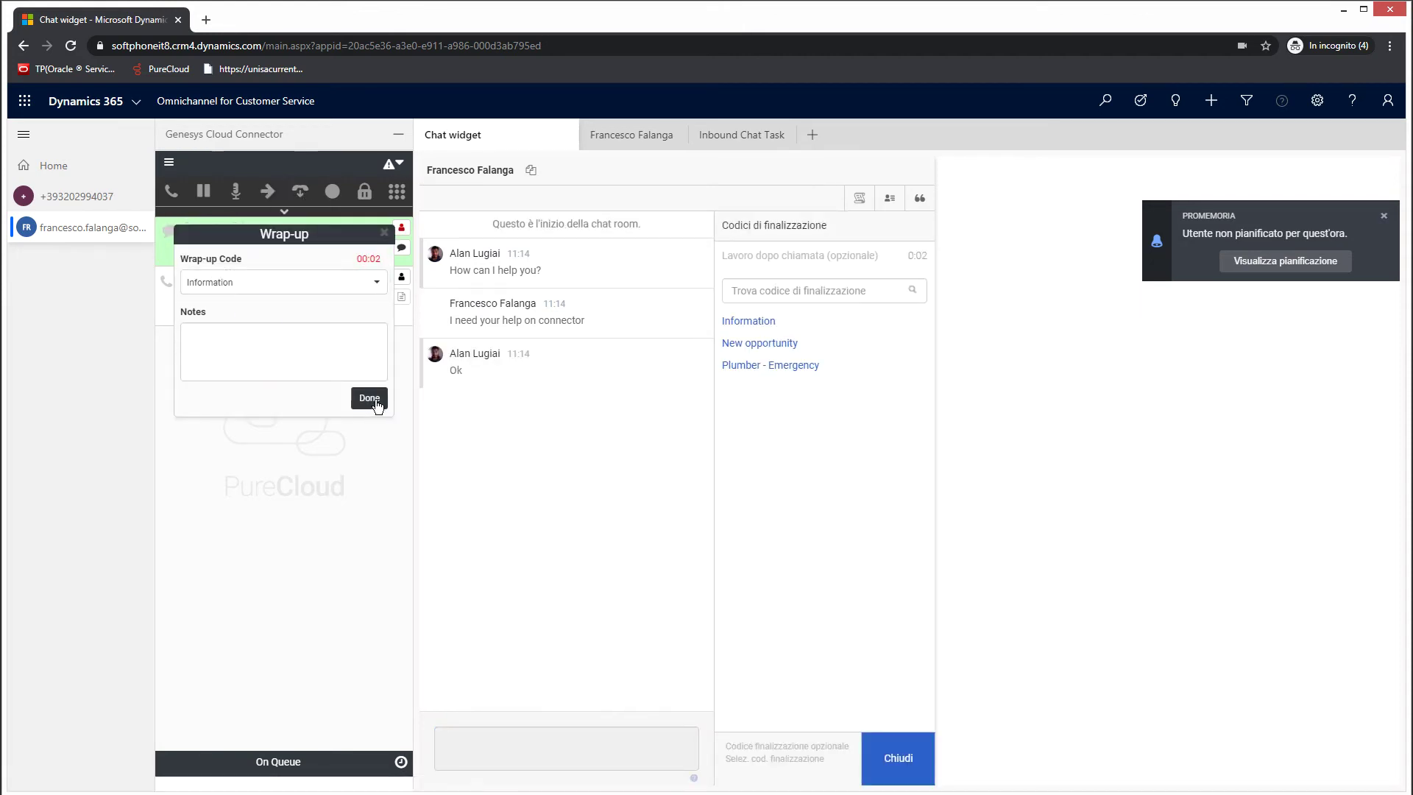
{"action": "left_click", "coordinate": [370, 399]}
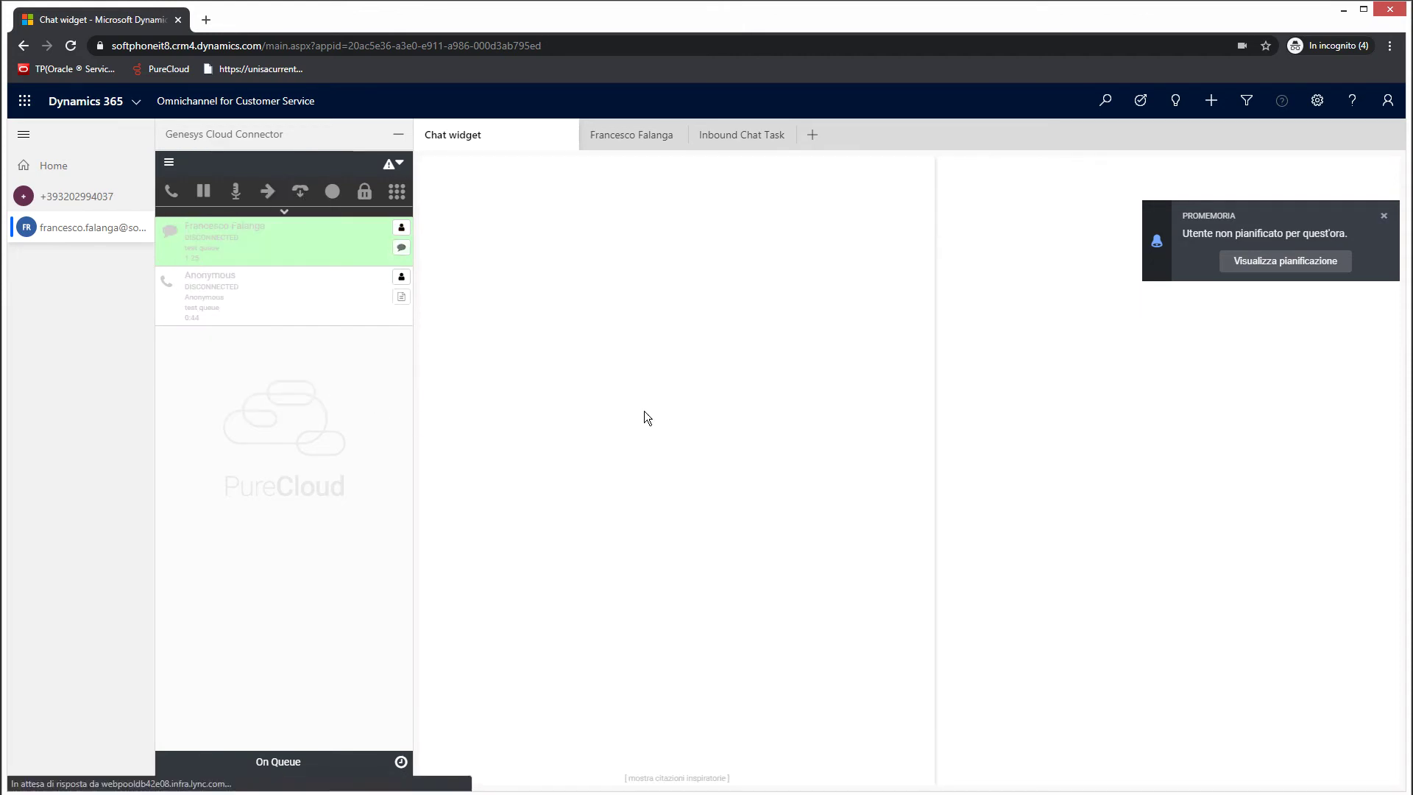
Display the Inbound Chat Task using the Softphone Form
{"action": "left_click", "coordinate": [745, 141]}
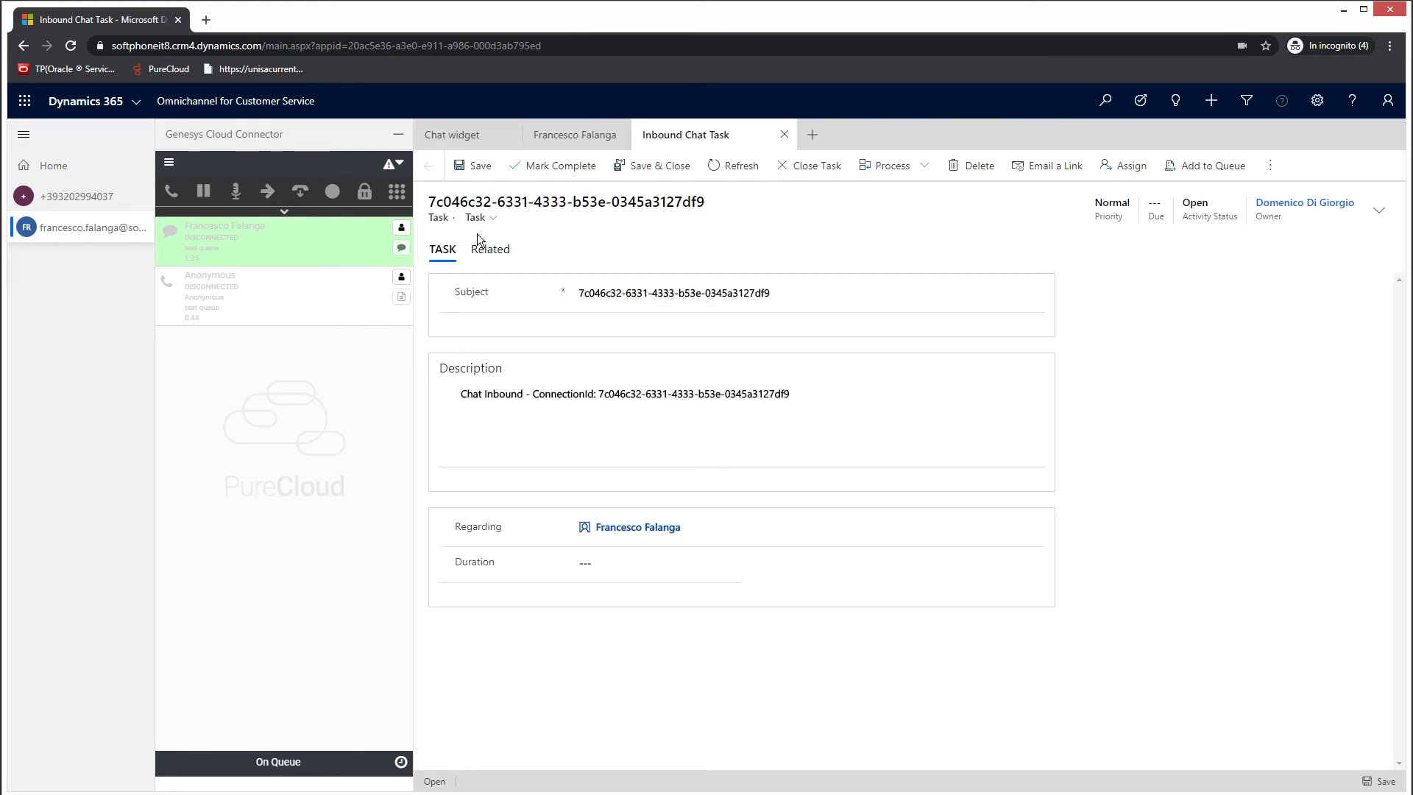
{"action": "left_click", "coordinate": [492, 220]}
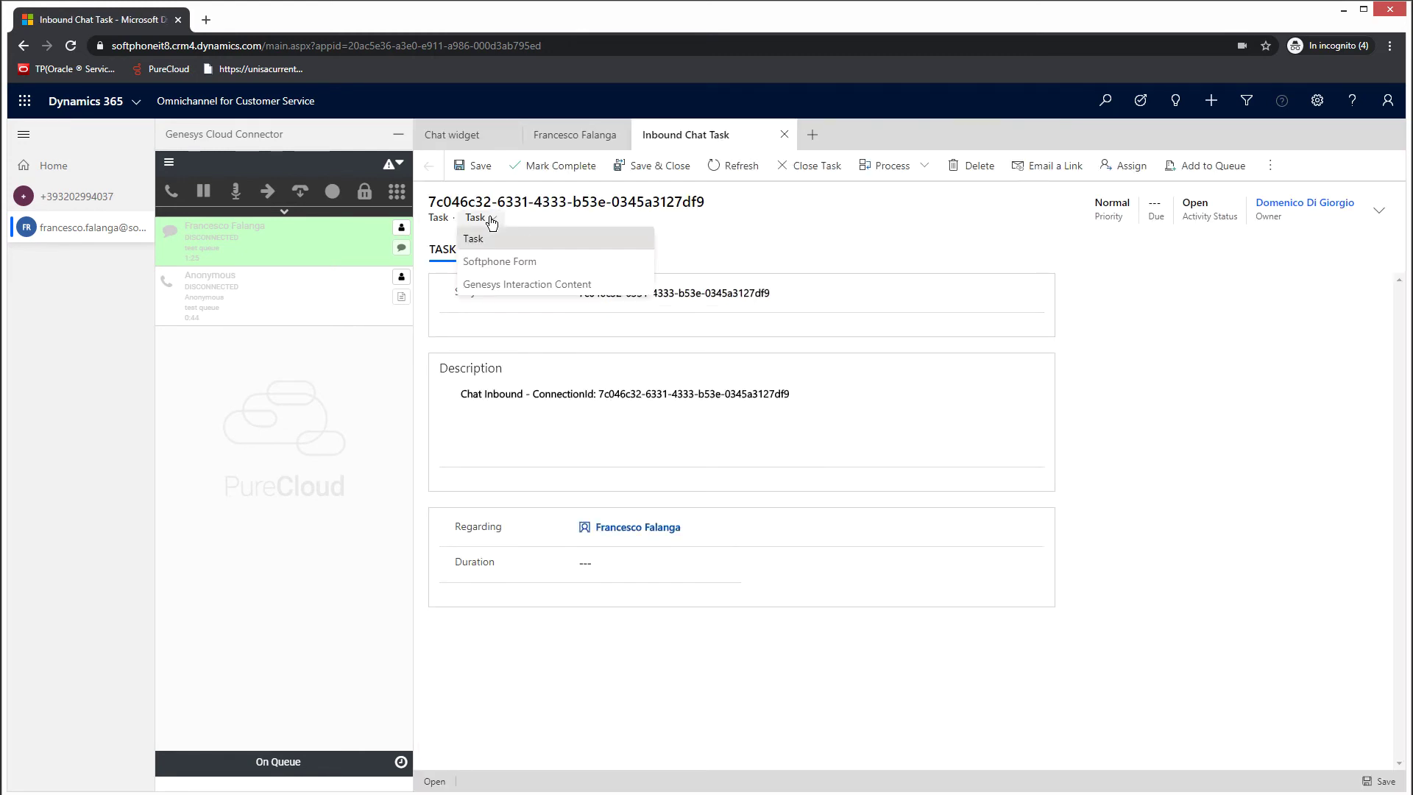
{"action": "left_click", "coordinate": [515, 266]}
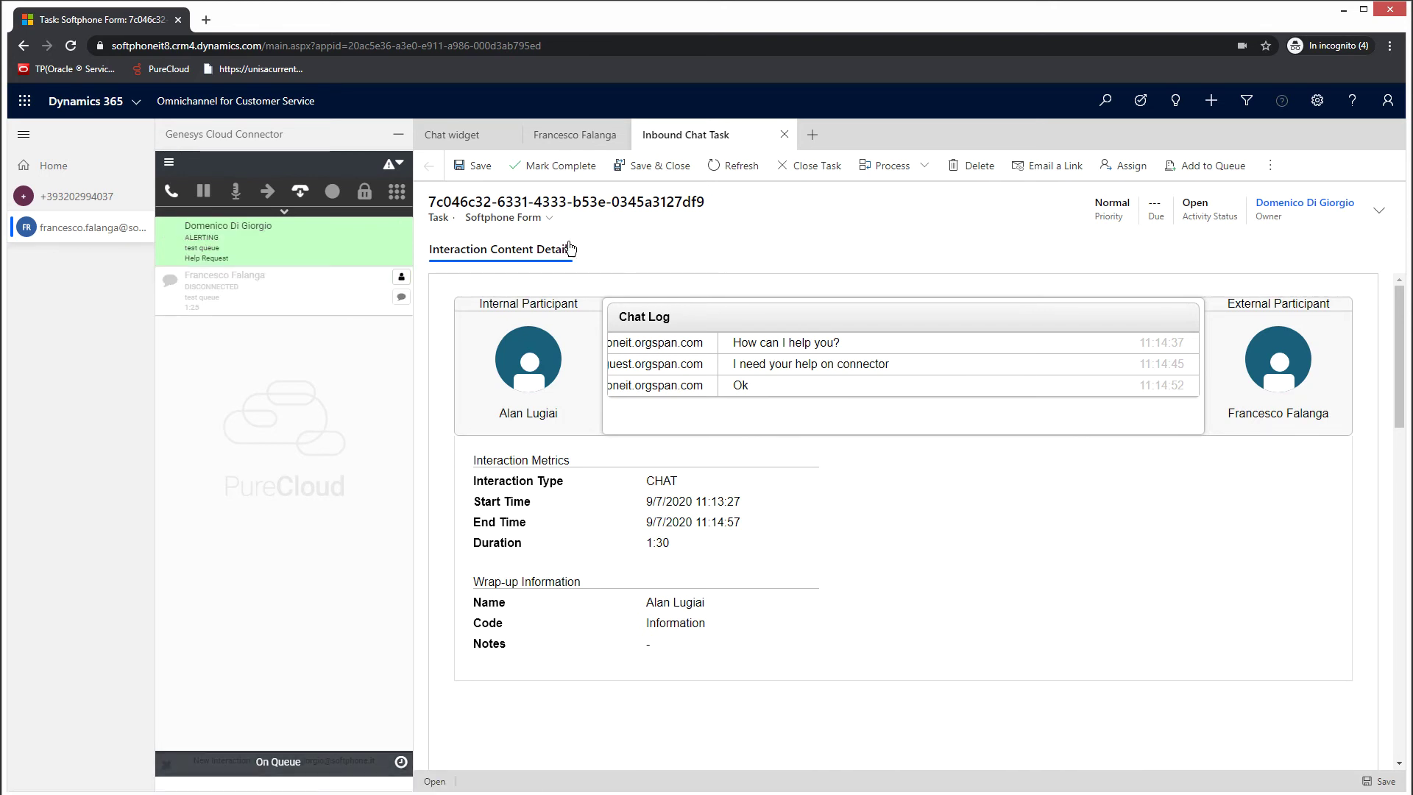
Accept the incoming Help Request email and look over its record tabs
{"action": "left_click", "coordinate": [175, 193]}
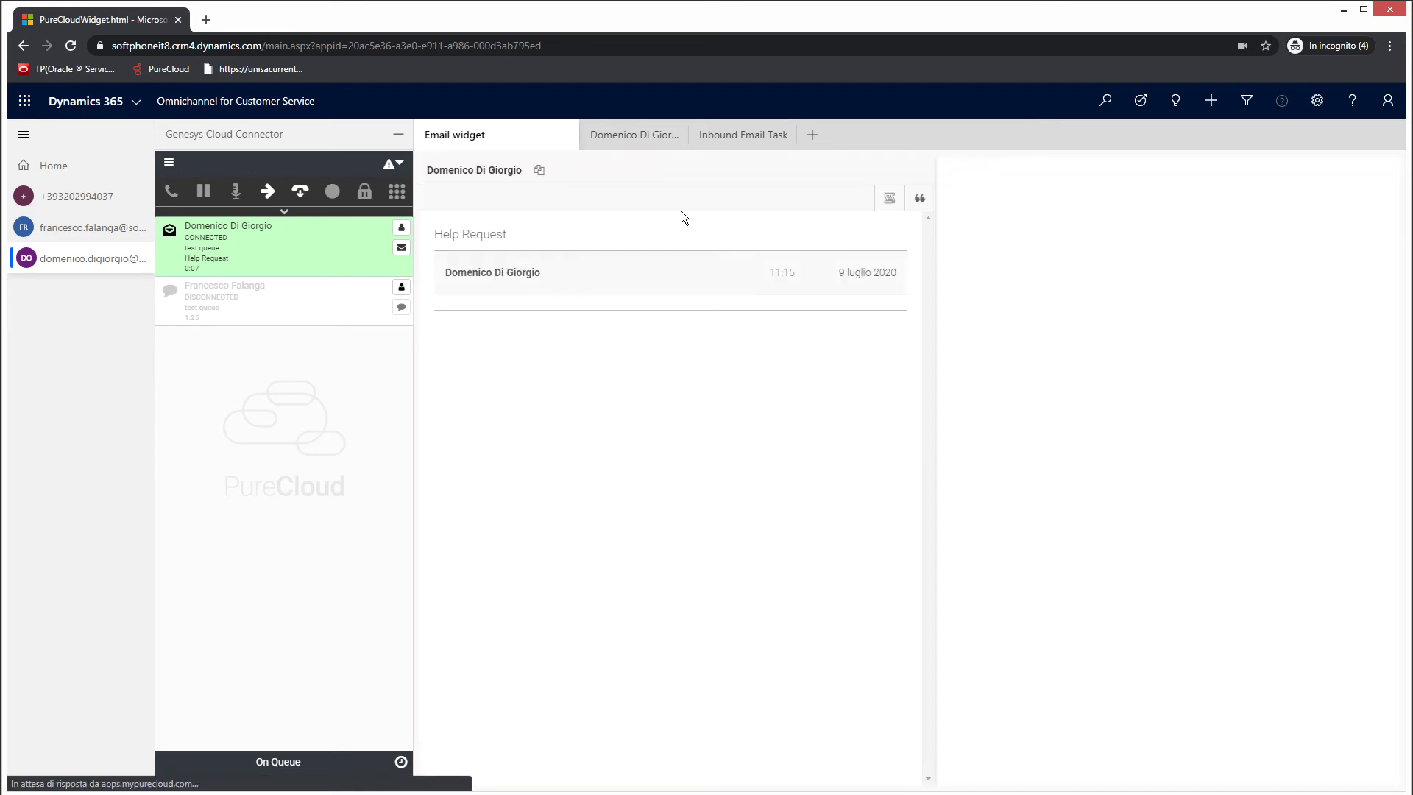
{"action": "left_click", "coordinate": [626, 139]}
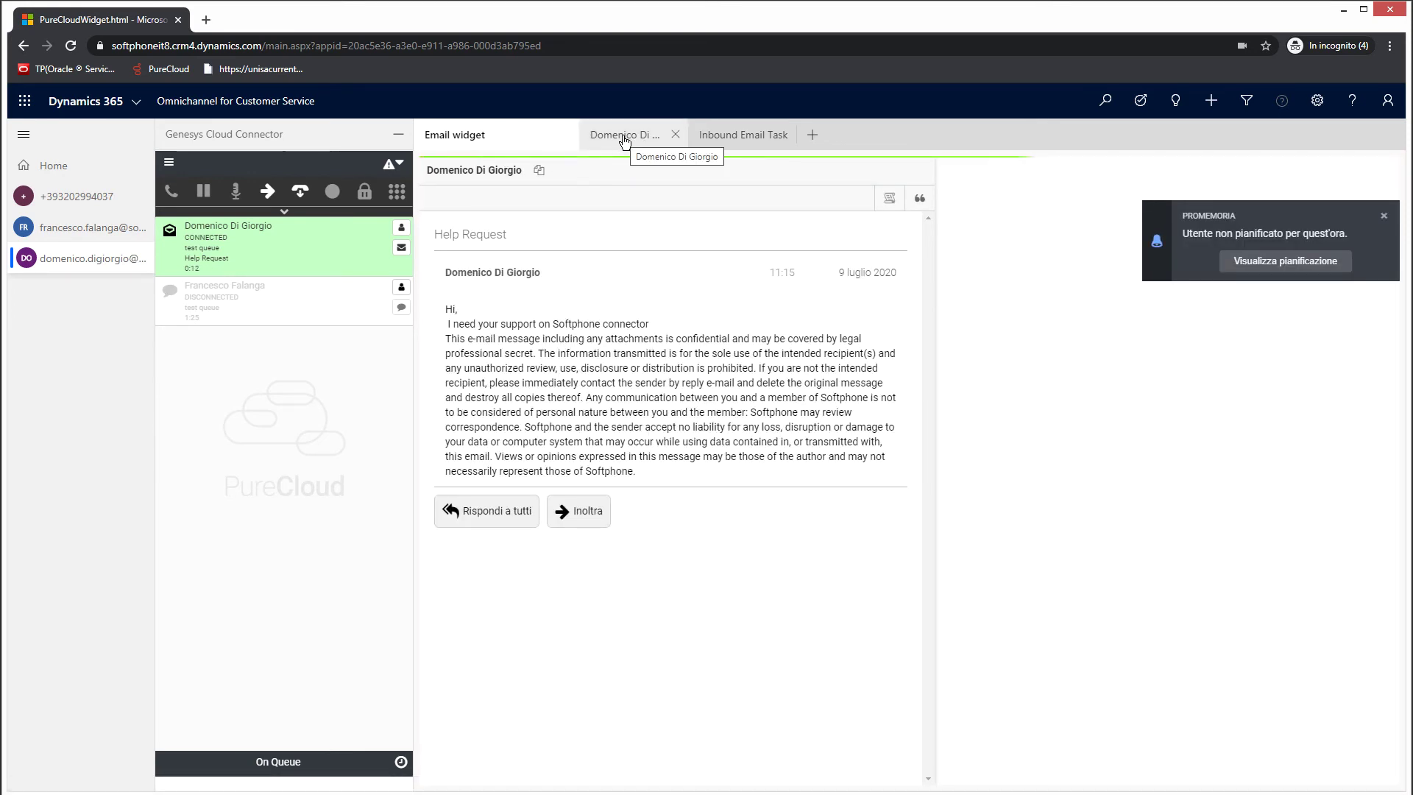
{"action": "left_click", "coordinate": [739, 140]}
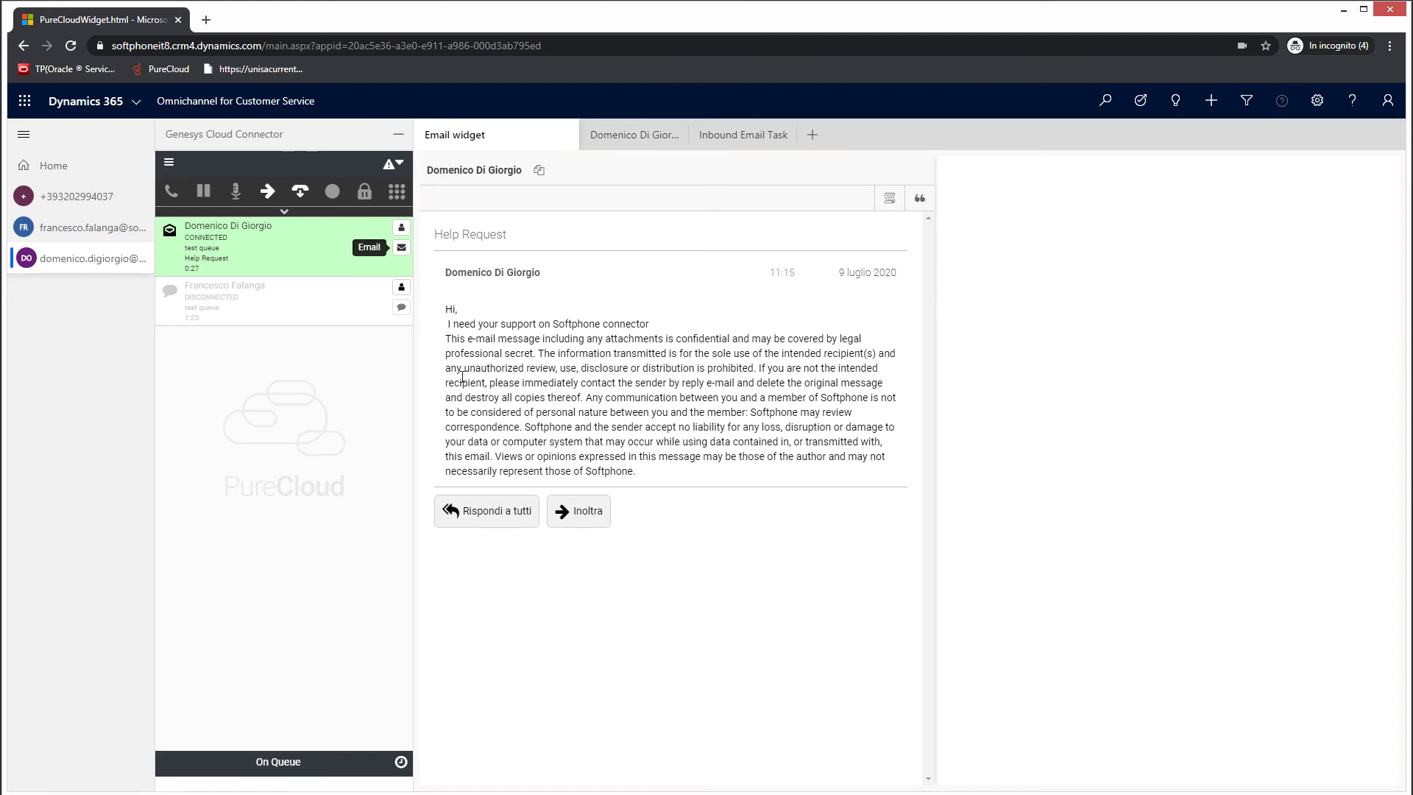
Reply to all with 'Ok, let me know your problem.' and send it
{"action": "left_click", "coordinate": [497, 513]}
{"action": "type", "text": "Ok,"}
{"action": "key", "text": "Return"}
{"action": "type", "text": "le"}
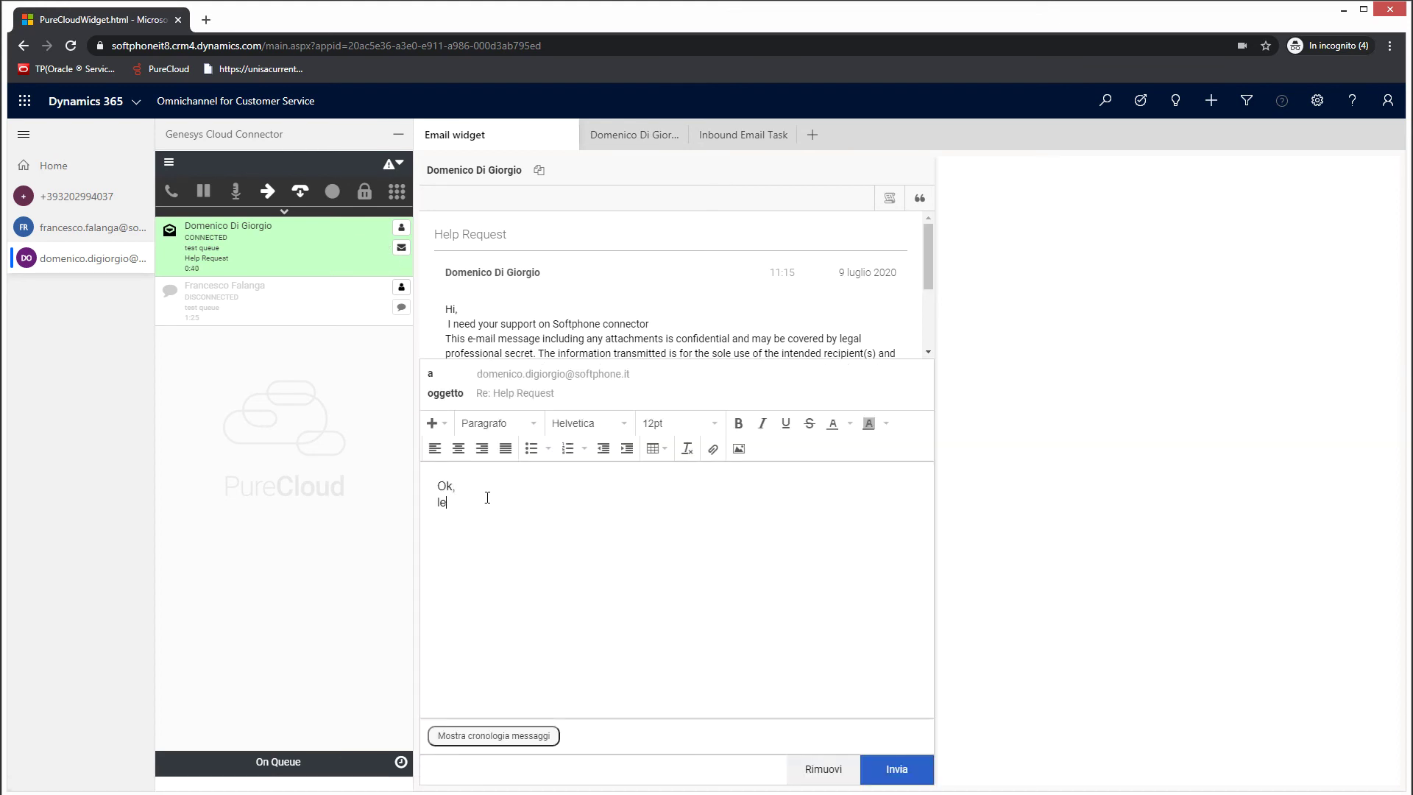
{"action": "type", "text": "t me know your problem."}
{"action": "left_click", "coordinate": [895, 769]}
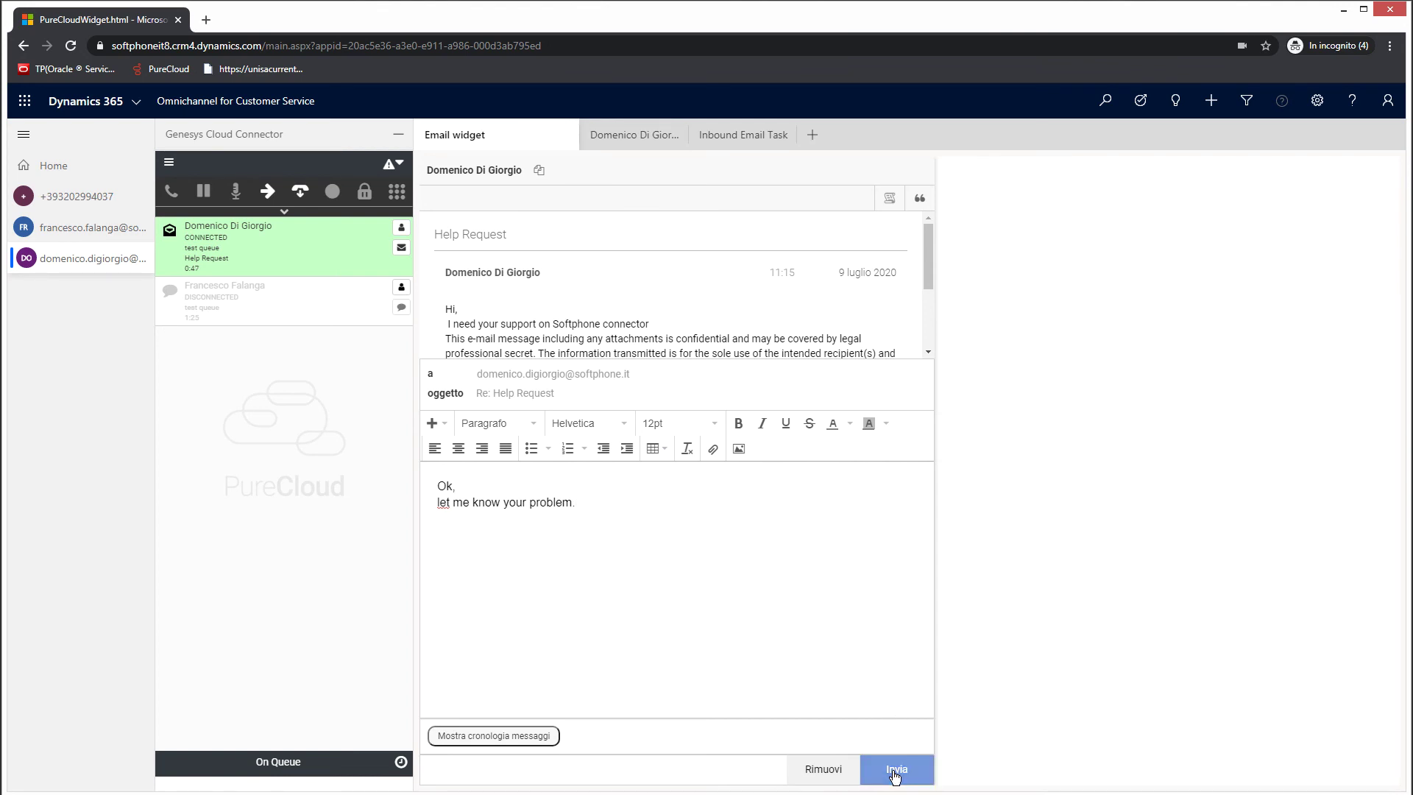
Wrap up the email interaction with the Information code
{"action": "left_click", "coordinate": [287, 283]}
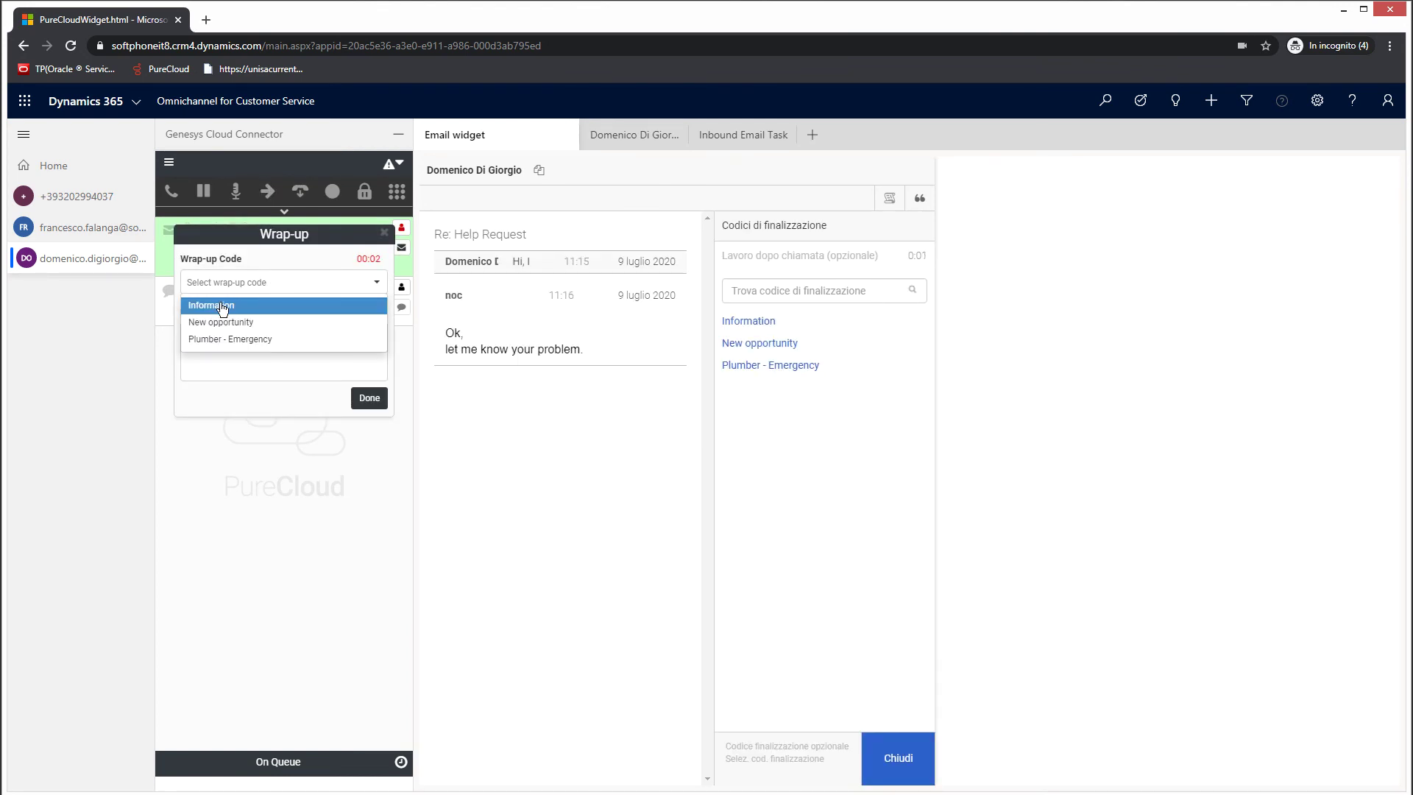
{"action": "left_click", "coordinate": [208, 304]}
{"action": "left_click", "coordinate": [370, 398]}
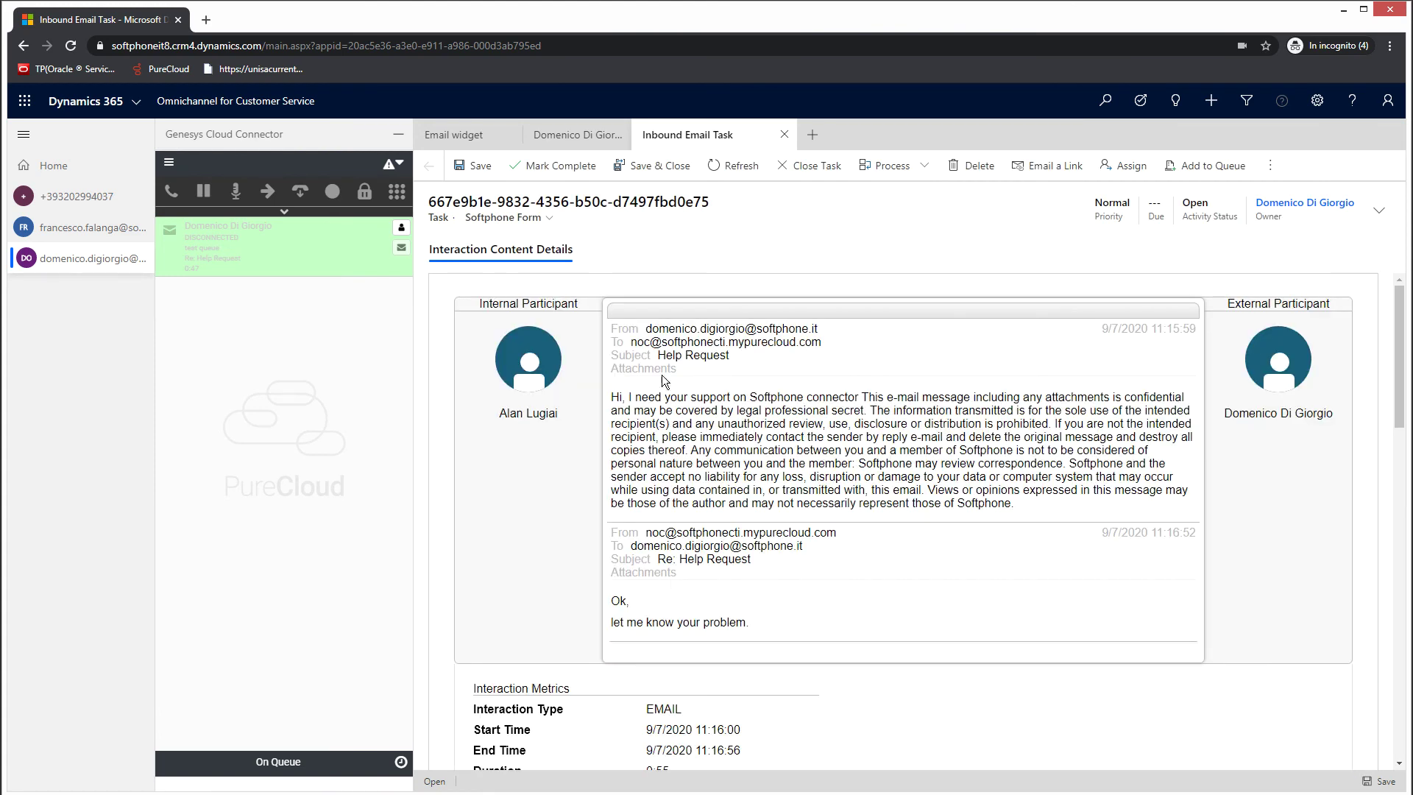
Review the logged Help Request thread in the Inbound Email Task, then open the sender's contact
{"action": "left_click_drag", "start_coordinate": [621, 328], "coordinate": [809, 607]}
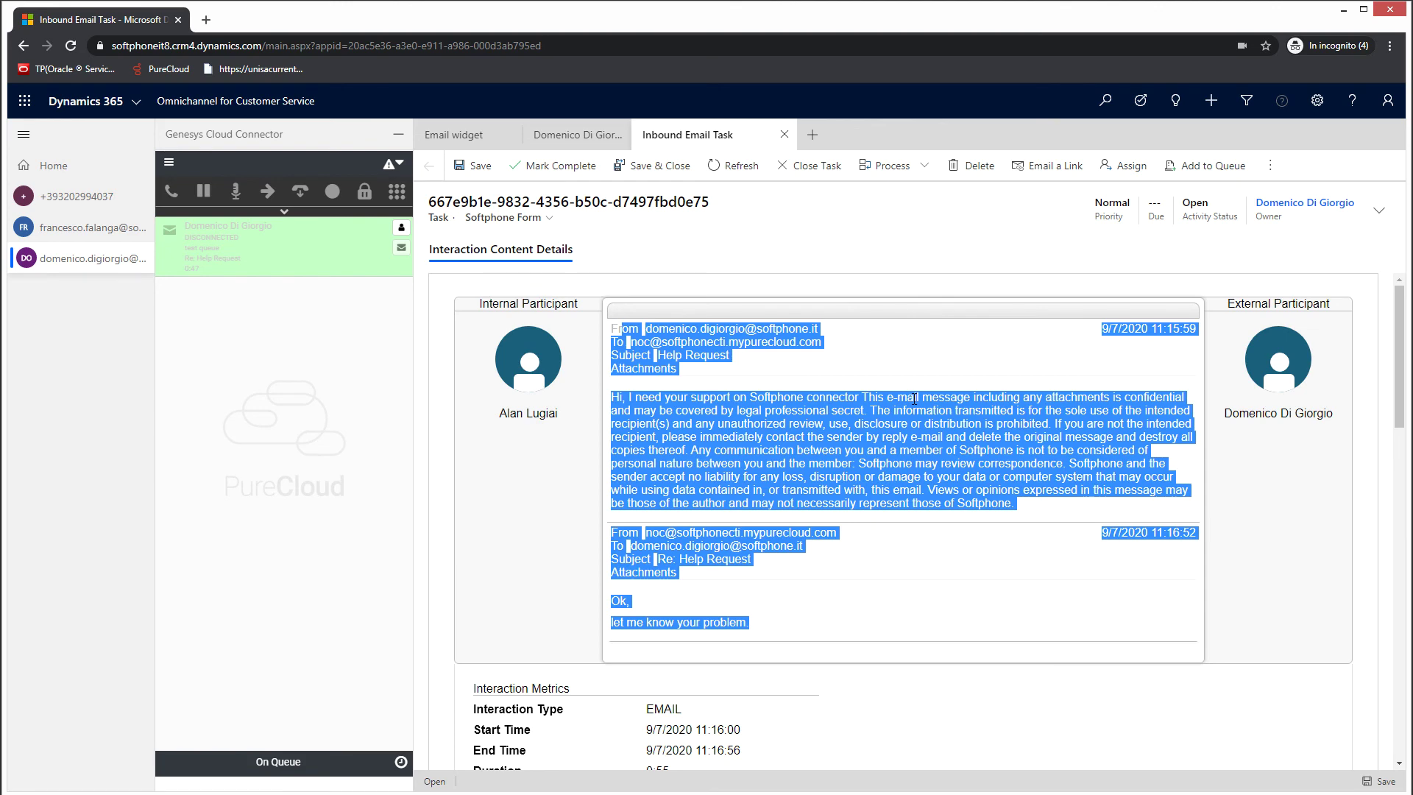
{"action": "left_click", "coordinate": [730, 136]}
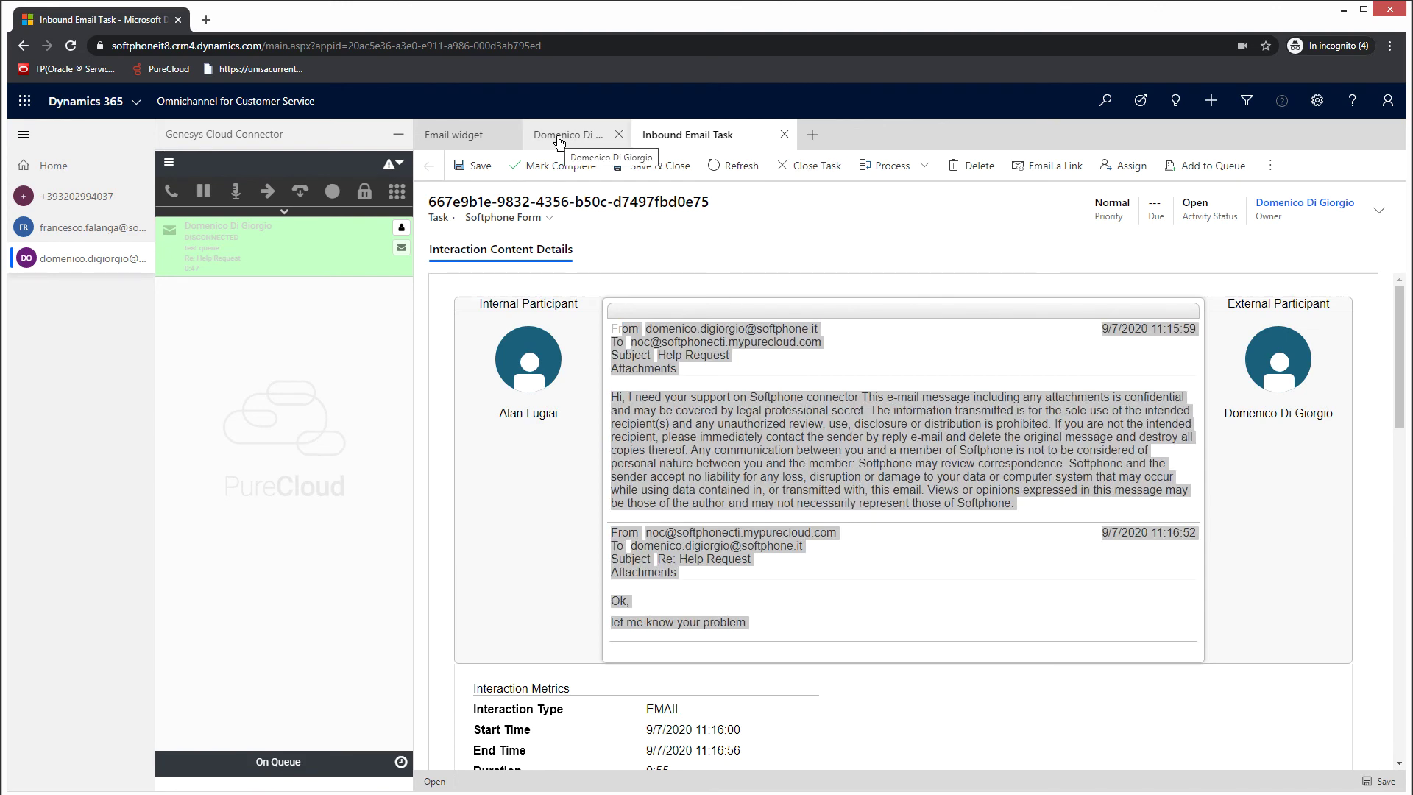
{"action": "left_click", "coordinate": [559, 137]}
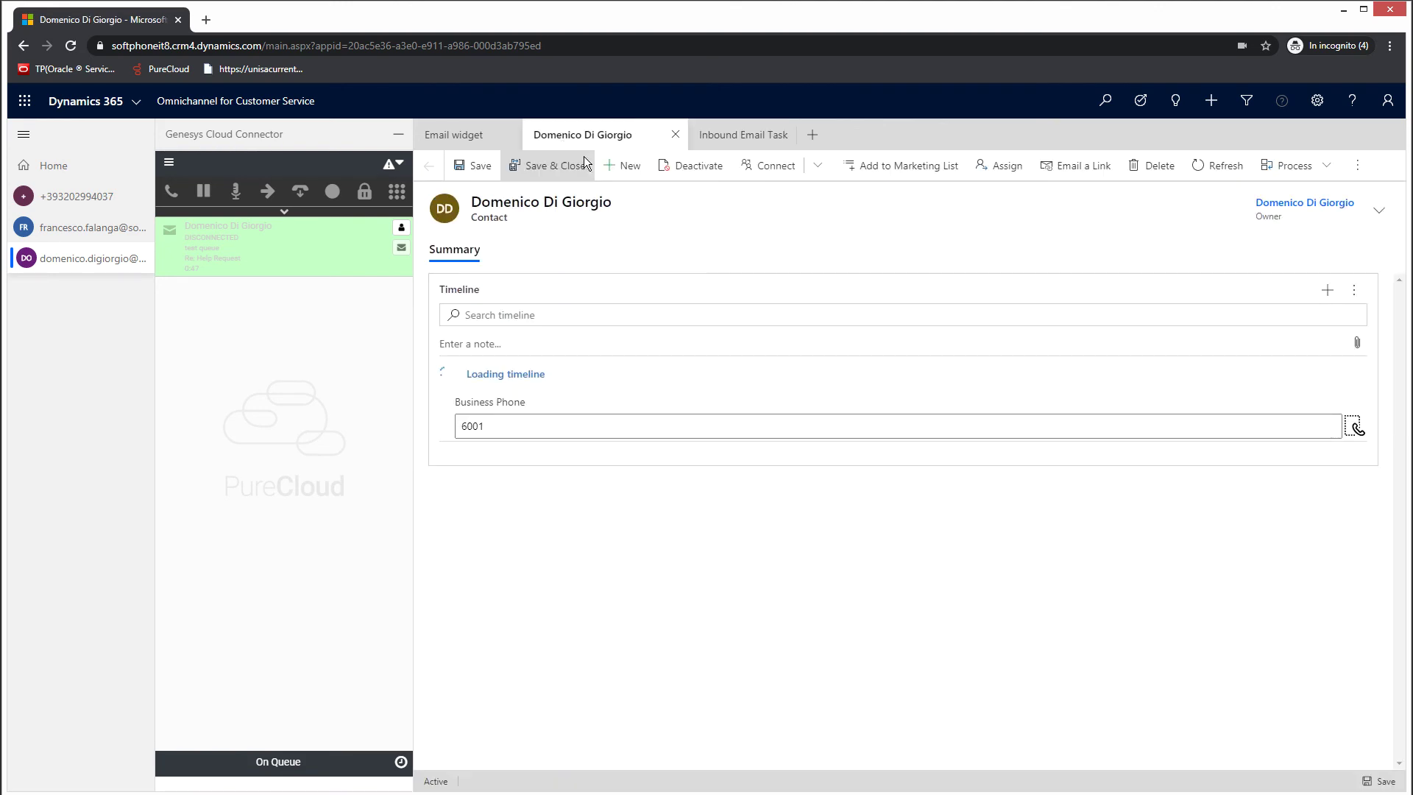
From the caller's contact record, call their Business Phone, then hang up
{"action": "left_click", "coordinate": [77, 197]}
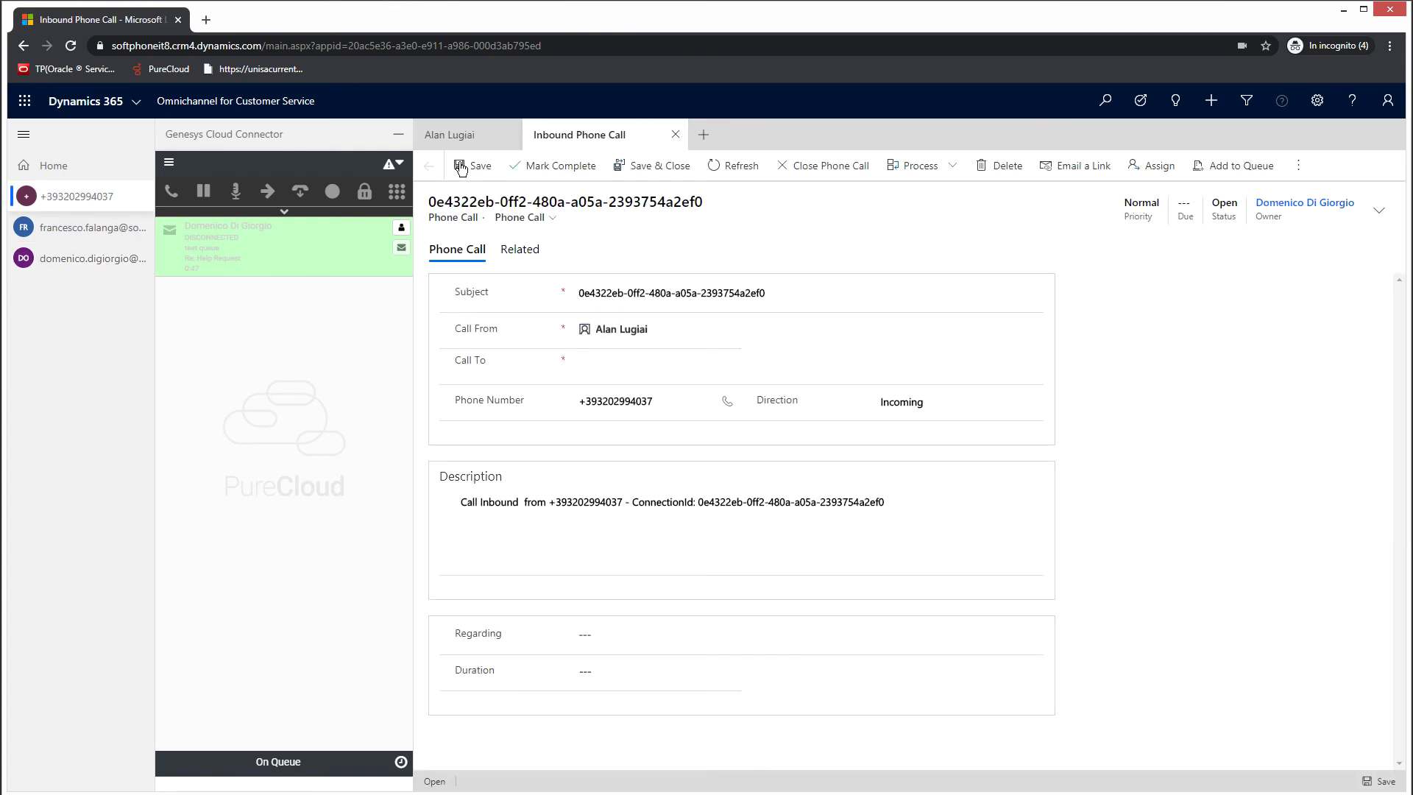
{"action": "left_click", "coordinate": [472, 137]}
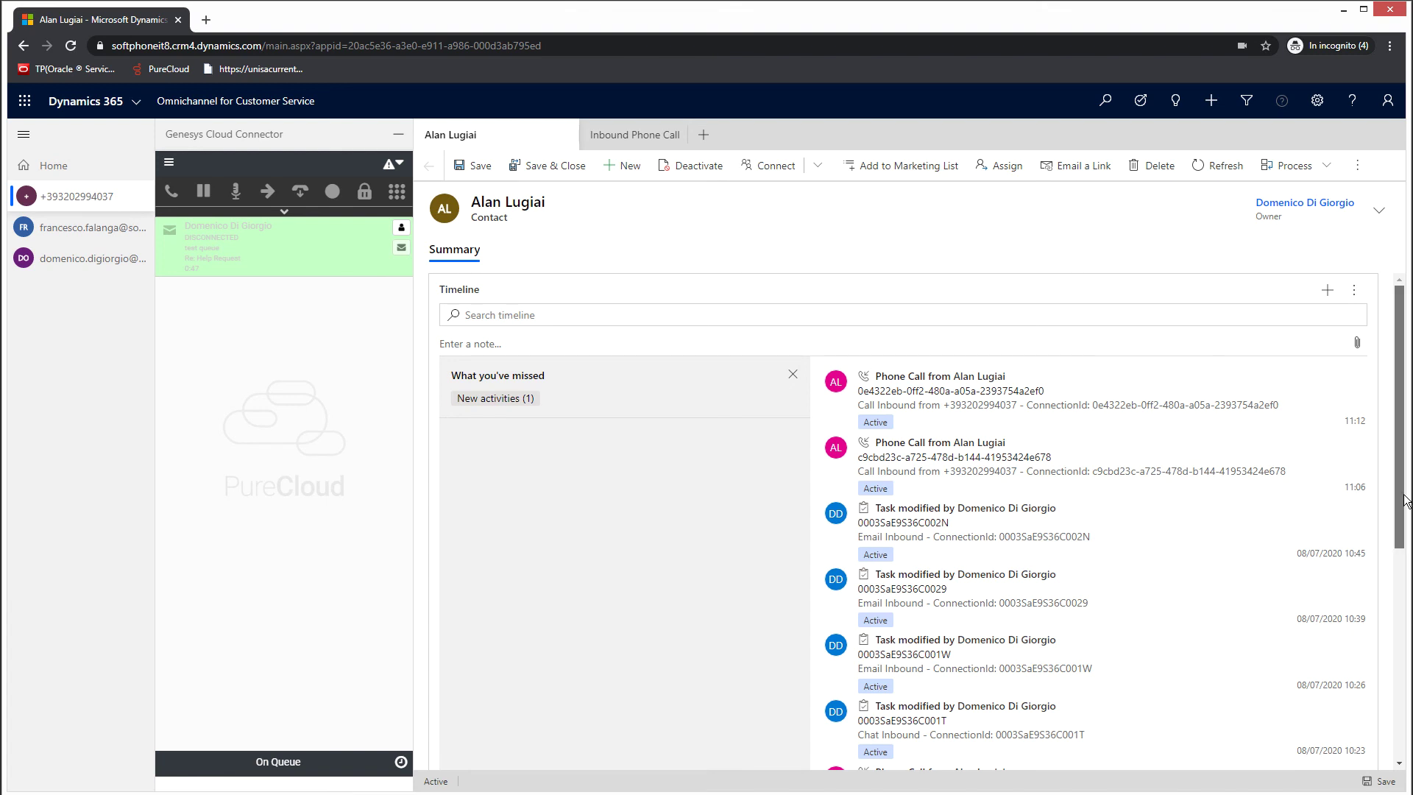
{"action": "scroll", "coordinate": [1401, 500], "scroll_direction": "down", "scroll_amount": 3}
{"action": "scroll", "coordinate": [1358, 703], "scroll_direction": "down", "scroll_amount": 2}
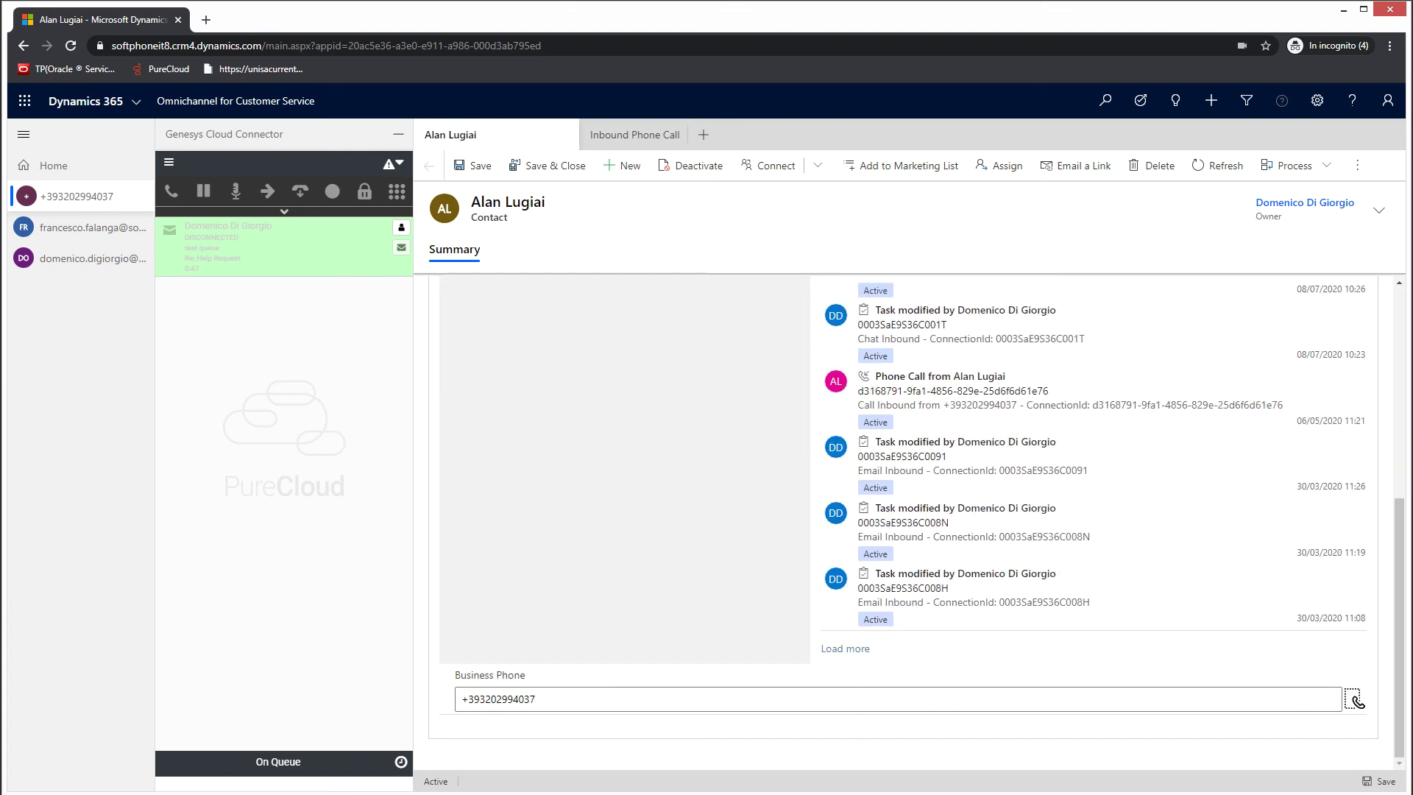
{"action": "left_click", "coordinate": [1358, 702]}
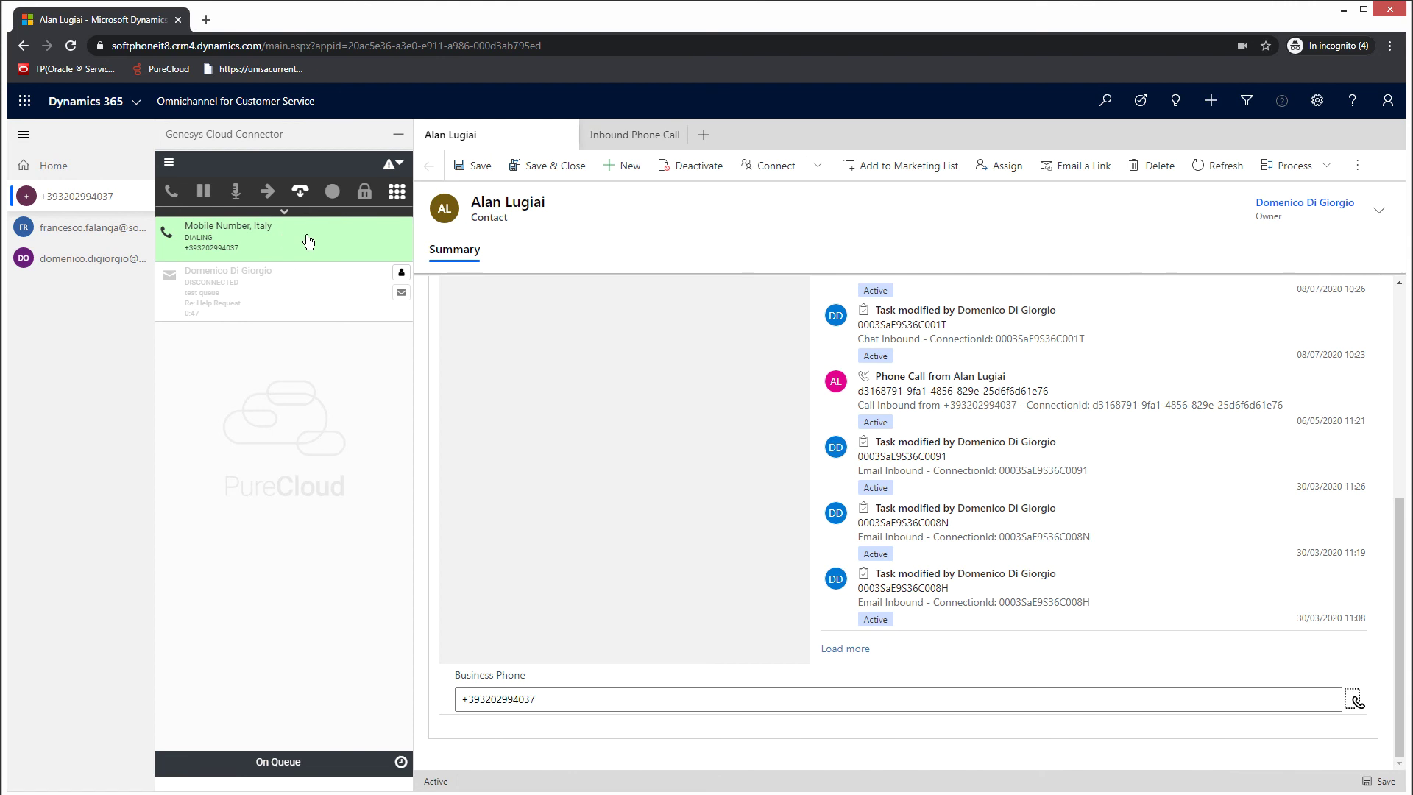
{"action": "left_click", "coordinate": [299, 193]}
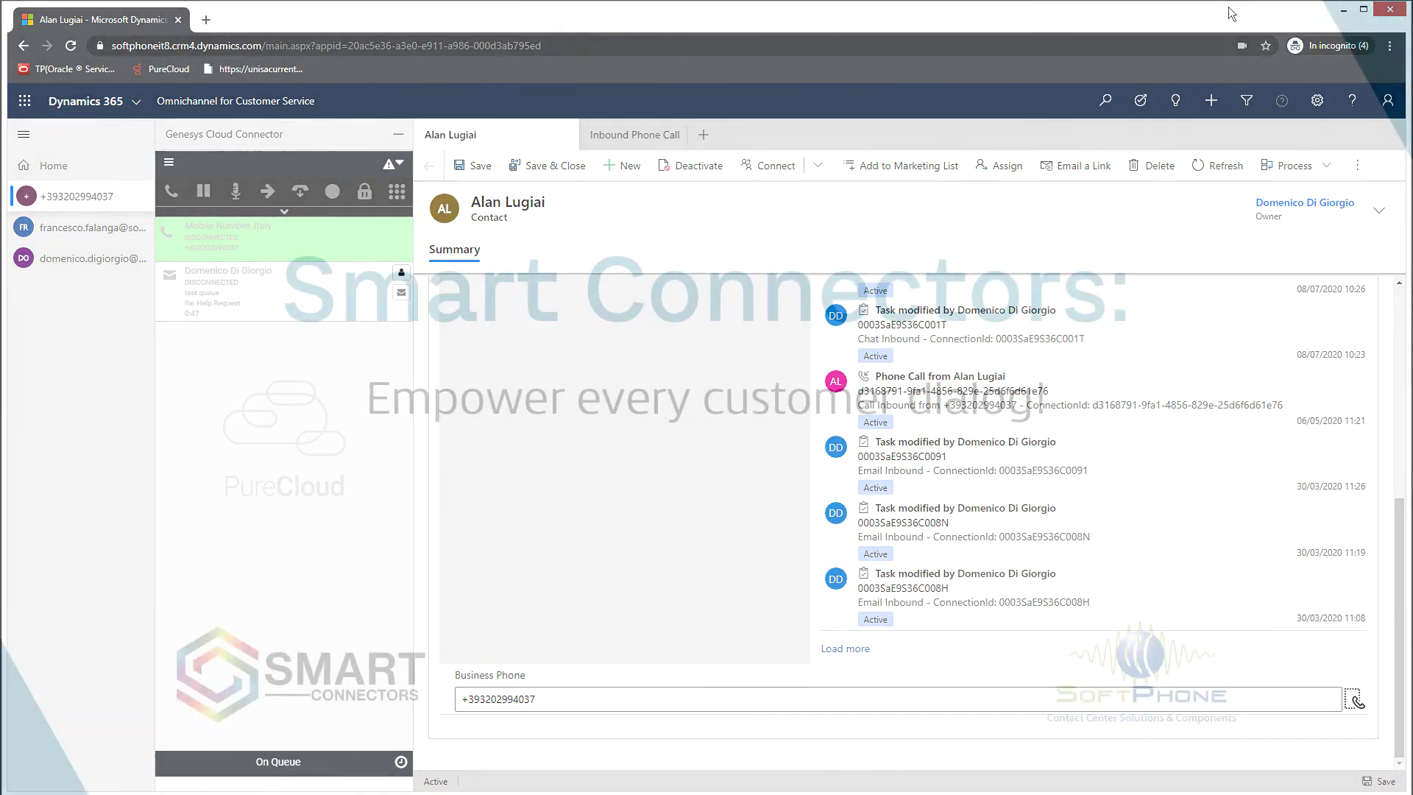